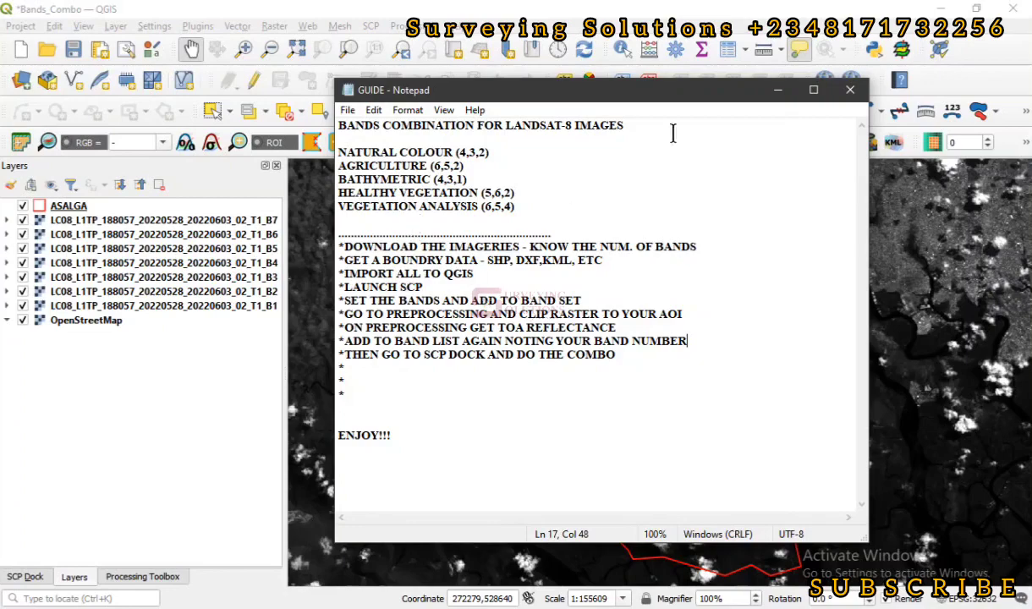
Step: Minimize the guide notes and bring up the Semi-Automatic Classification Plugin window from QGIS
{"action": "left_click", "coordinate": [777, 90]}
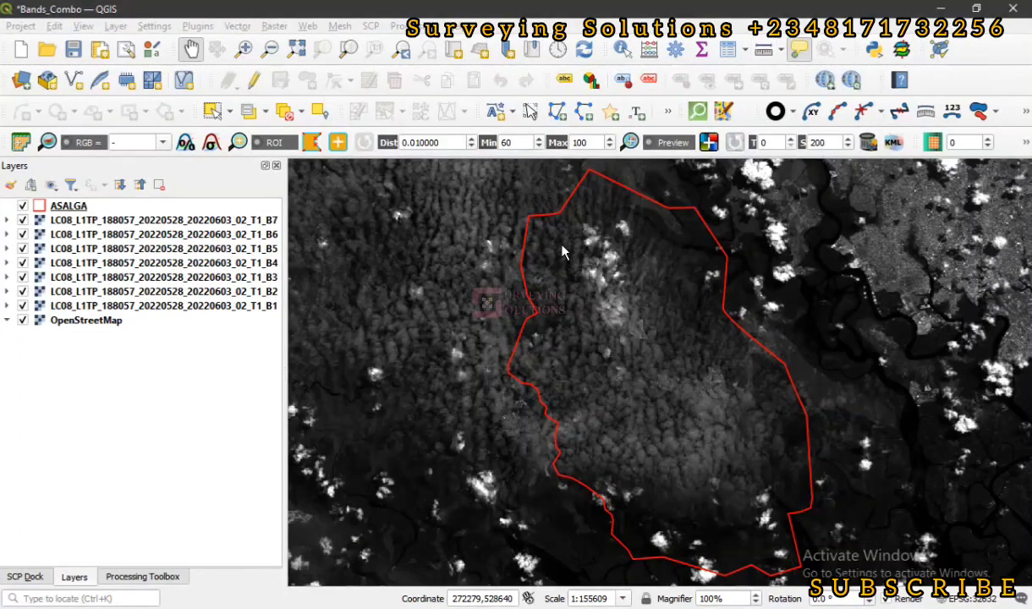
{"action": "left_click", "coordinate": [112, 209]}
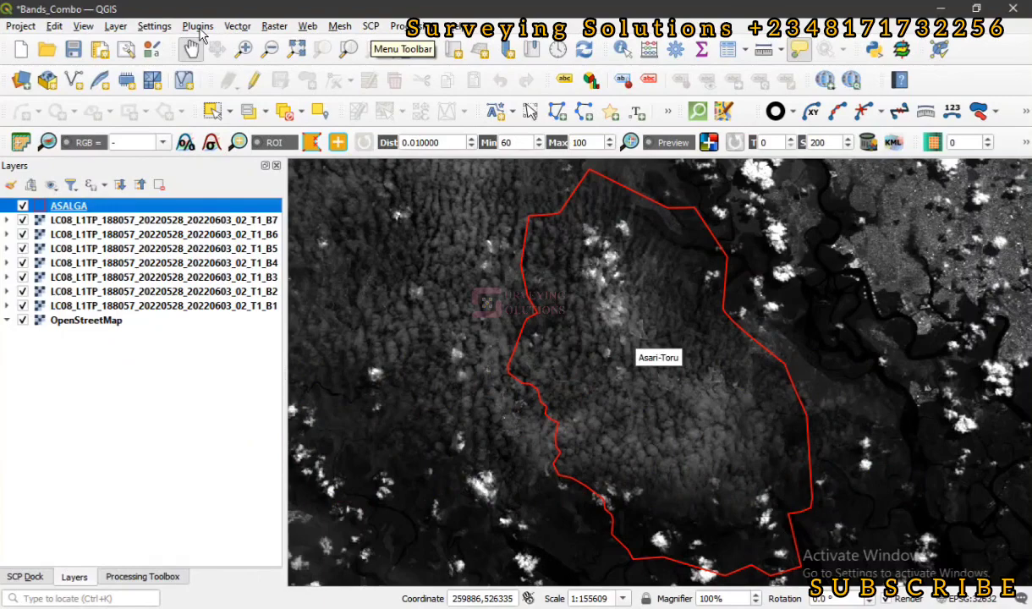
{"action": "left_click", "coordinate": [198, 26]}
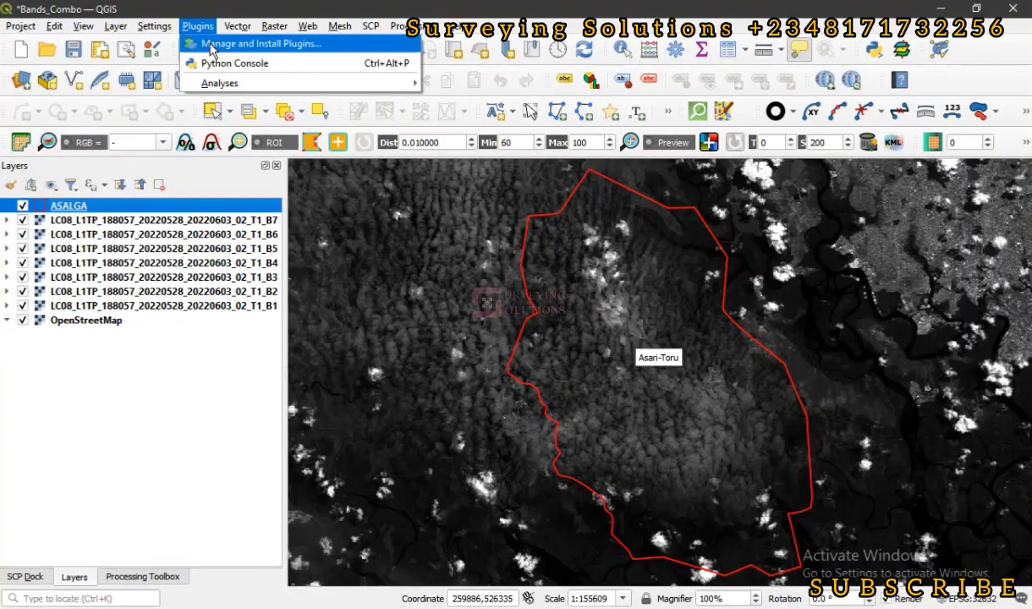
{"action": "mouse_move", "coordinate": [368, 32]}
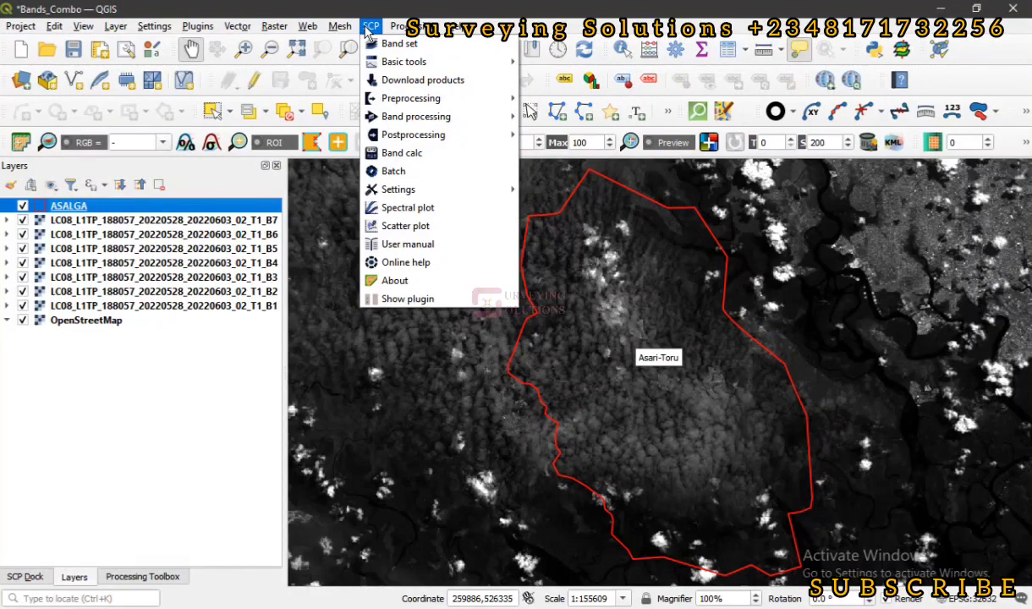
{"action": "left_click", "coordinate": [395, 299]}
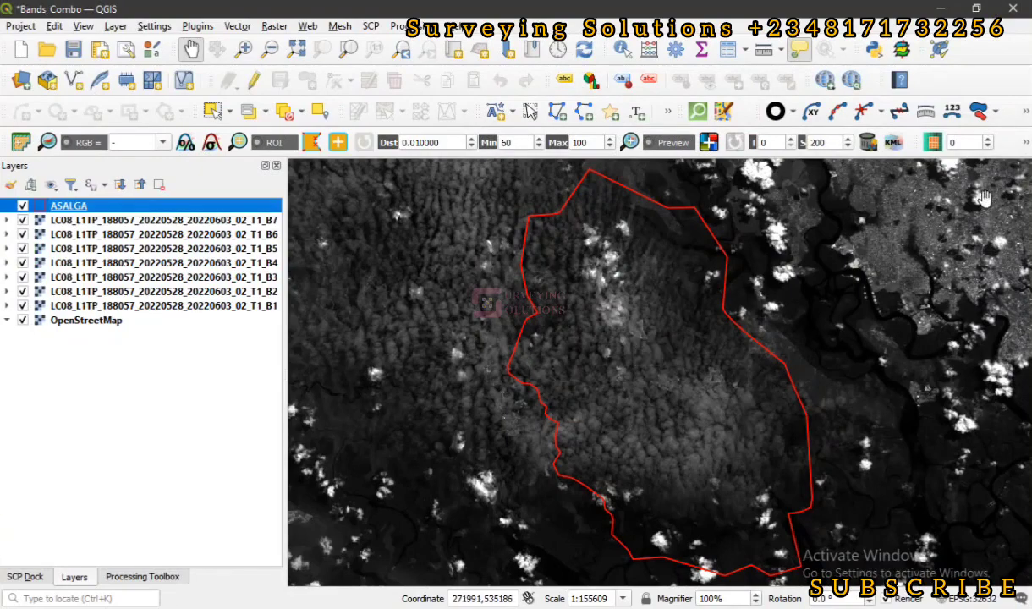
{"action": "left_click", "coordinate": [935, 239]}
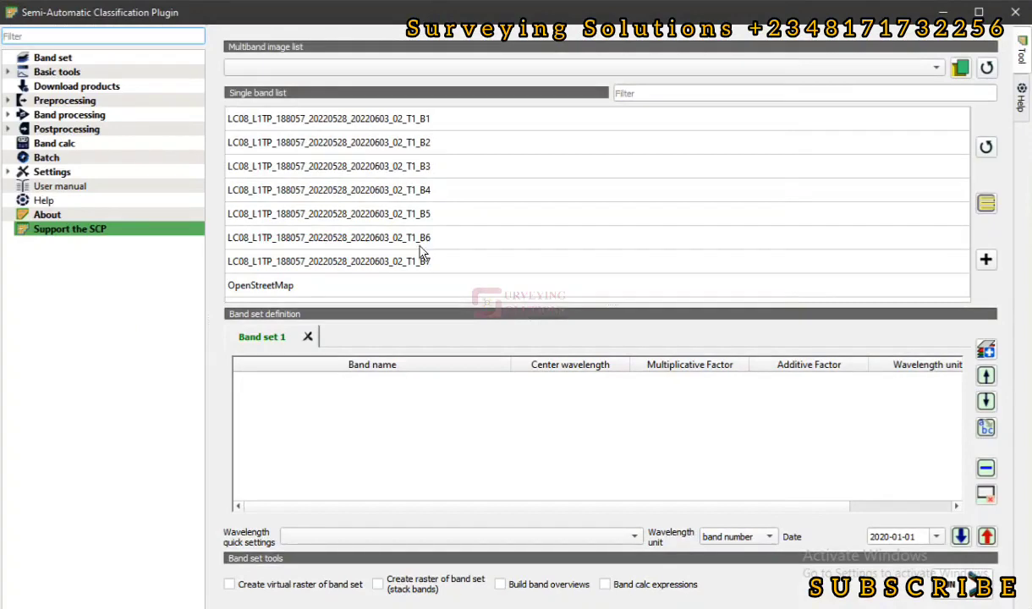
Step: Add Landsat bands B1 to B7 to Band set 1 and narrow its band name and center wavelength columns
{"action": "left_click", "coordinate": [402, 123]}
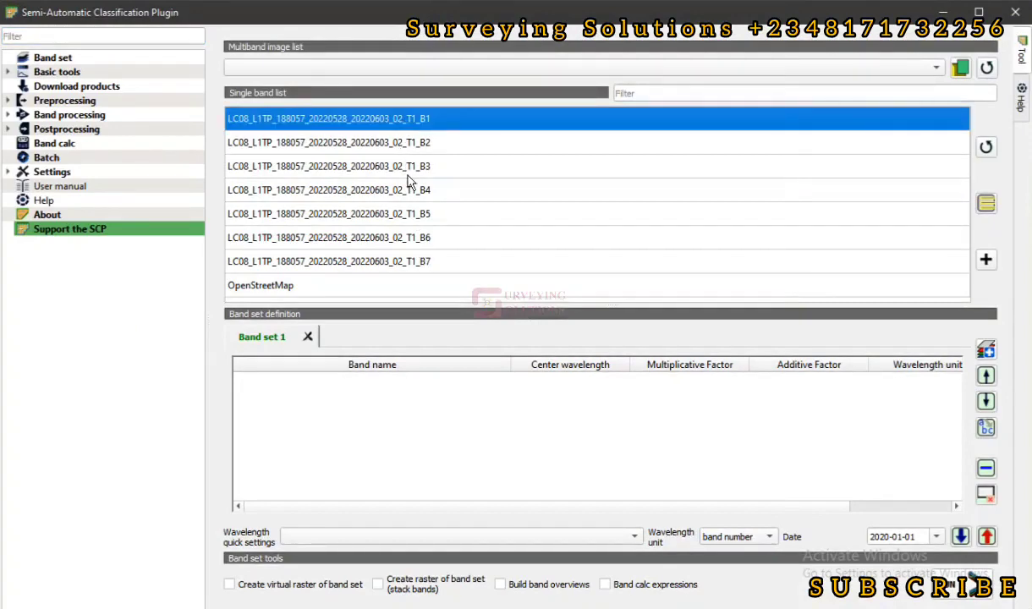
{"action": "left_click", "coordinate": [378, 264], "text": "ctrl+shift"}
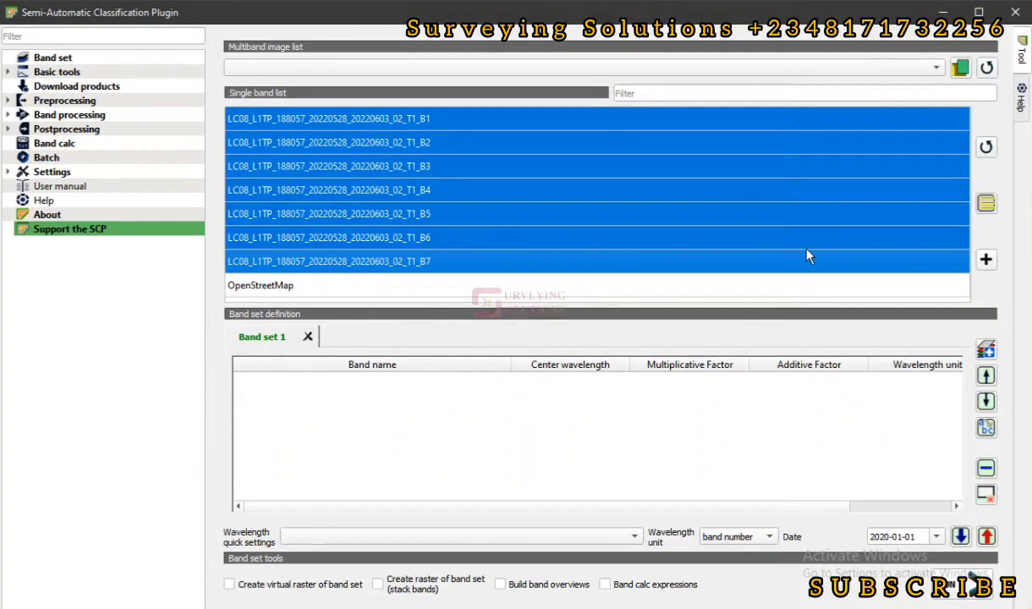
{"action": "left_click", "coordinate": [986, 259]}
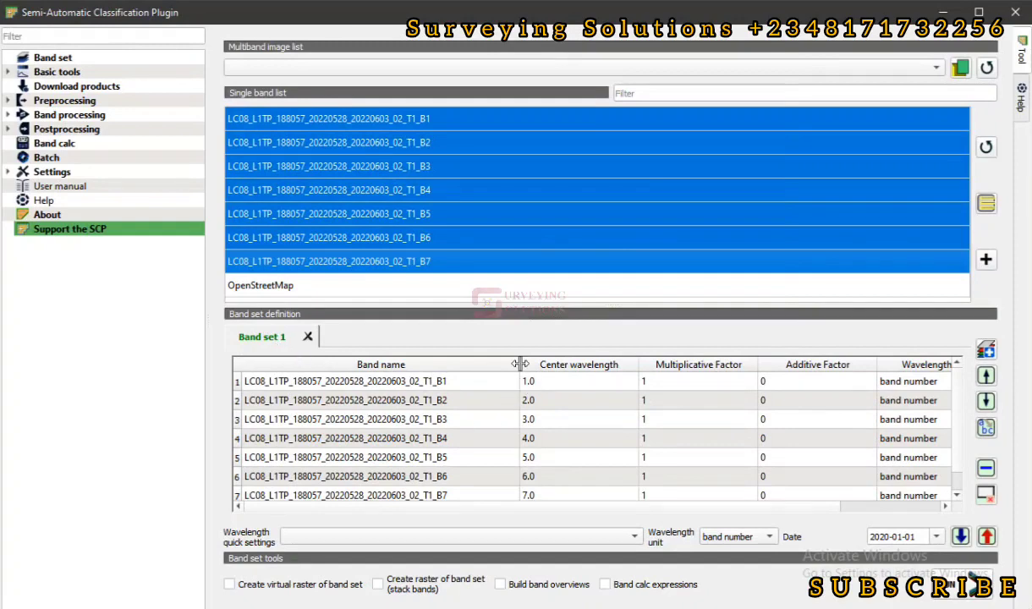
{"action": "left_click_drag", "start_coordinate": [521, 363], "coordinate": [449, 363]}
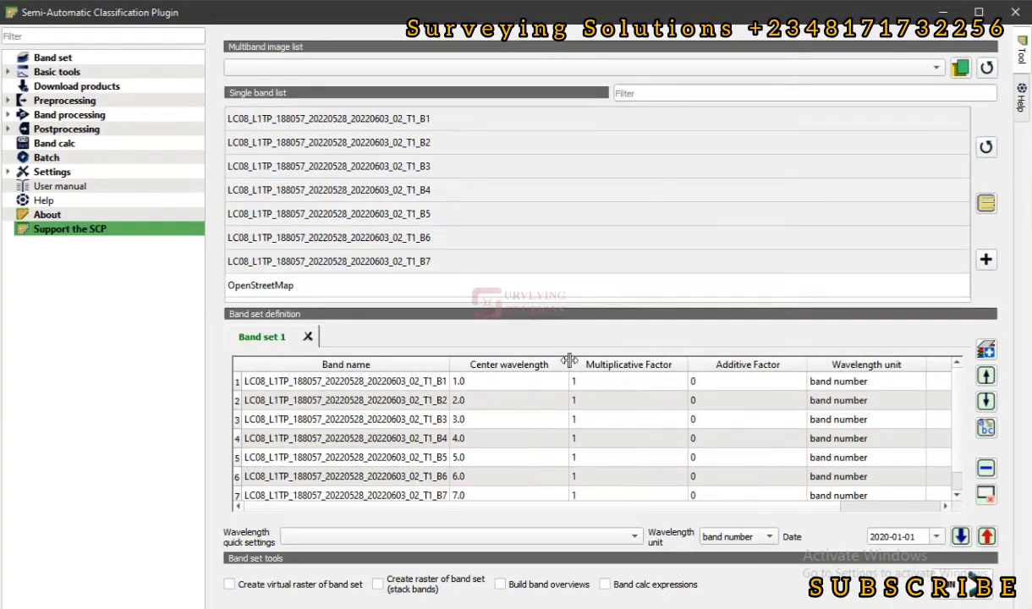
{"action": "left_click_drag", "start_coordinate": [569, 361], "coordinate": [538, 361]}
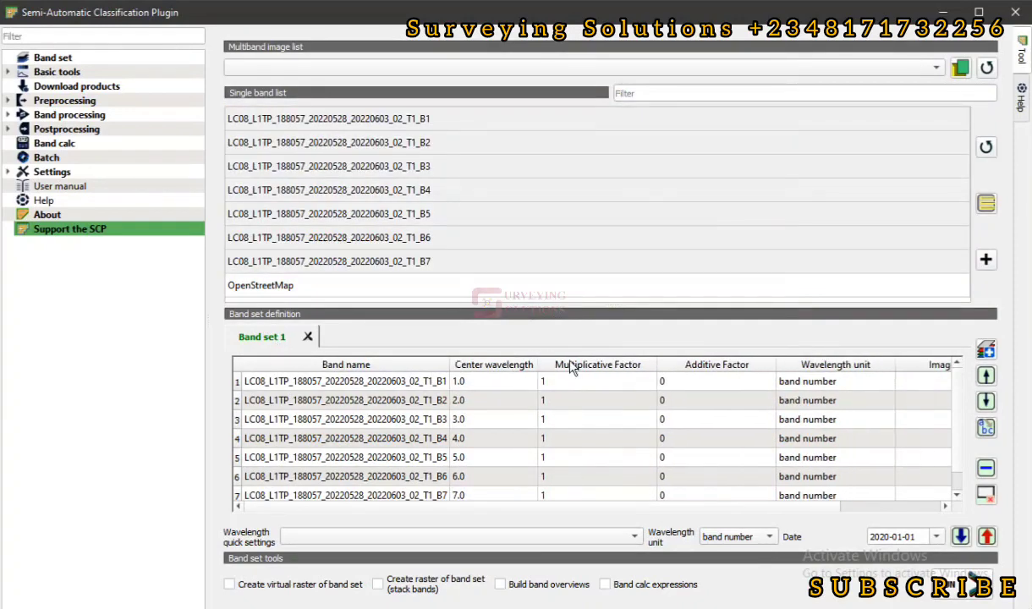
Step: Maximize the plugin window, review the bands in Band set 1 and open the Clip multiple rasters preprocessing tool
{"action": "left_click", "coordinate": [7, 100]}
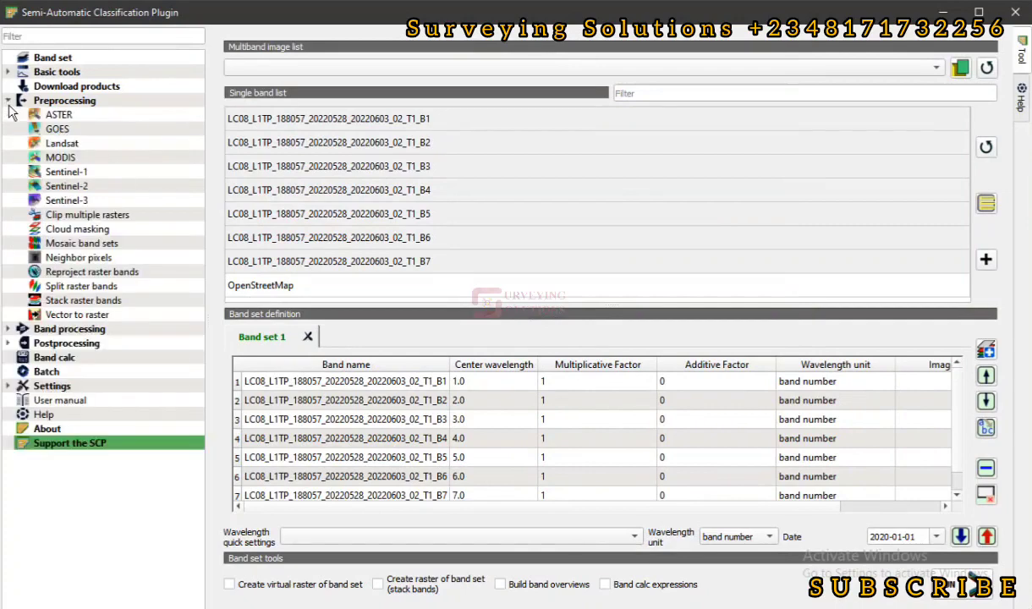
{"action": "double_click", "coordinate": [930, 10]}
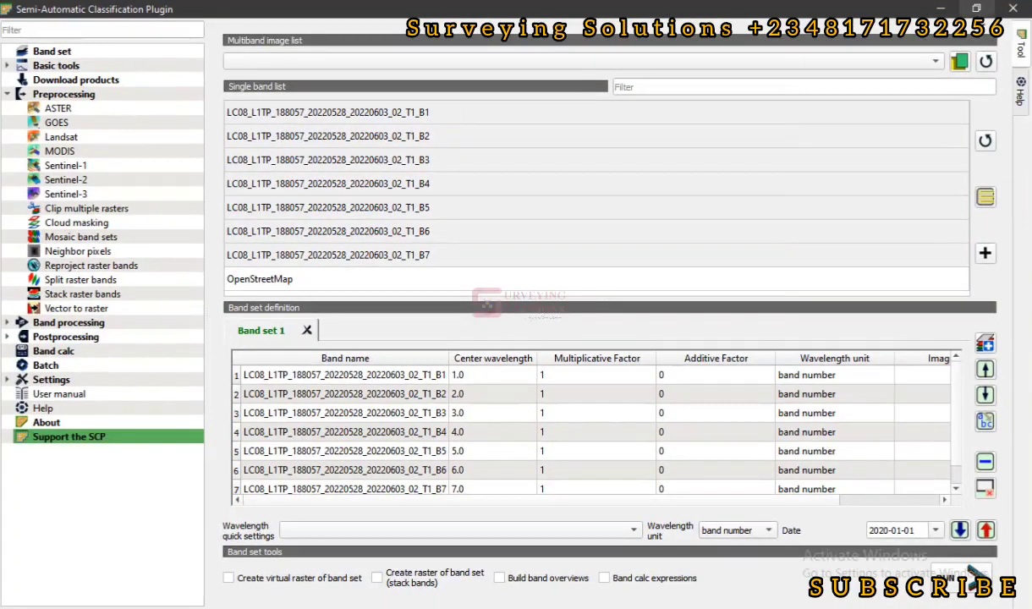
{"action": "left_click", "coordinate": [938, 9]}
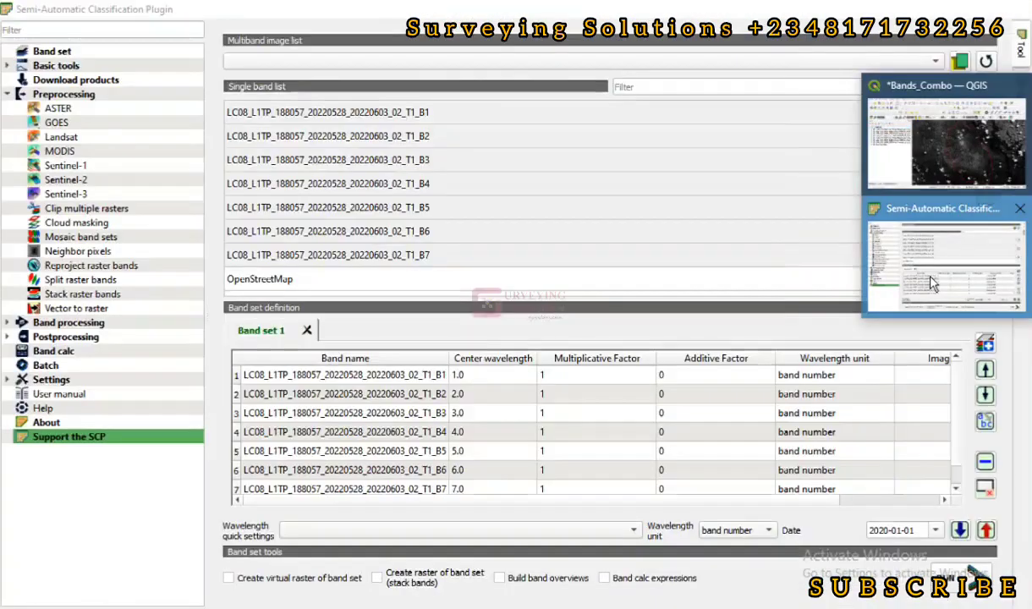
{"action": "left_click", "coordinate": [917, 254]}
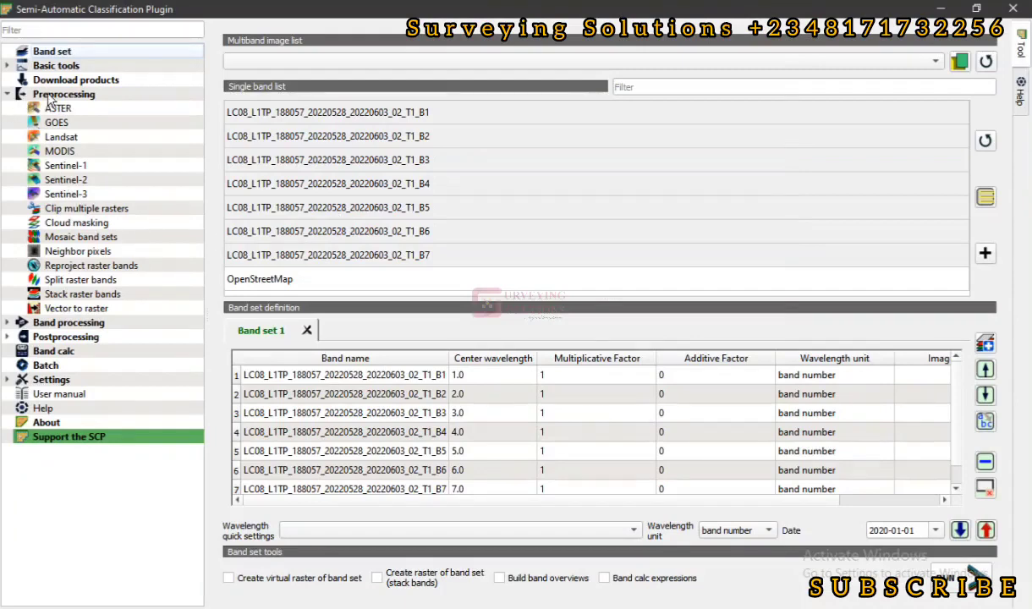
{"action": "left_click", "coordinate": [113, 211]}
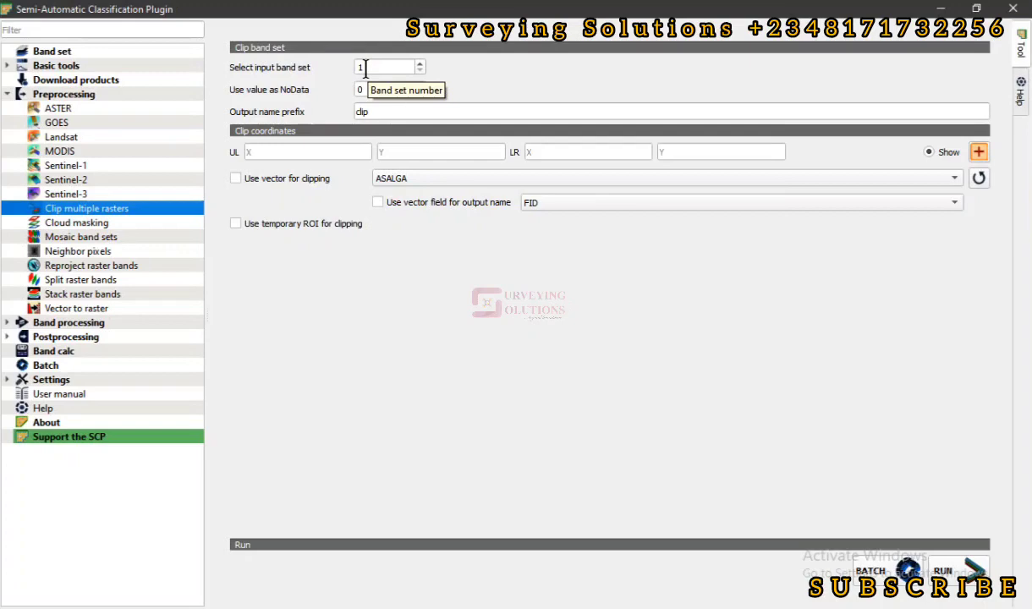
{"action": "left_click", "coordinate": [128, 51]}
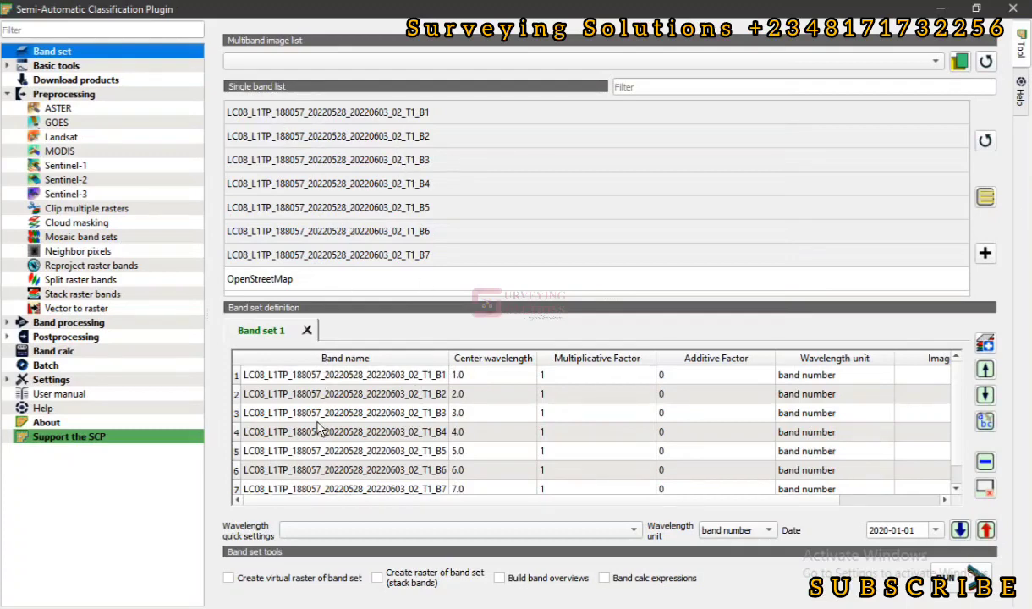
{"action": "left_click", "coordinate": [87, 211]}
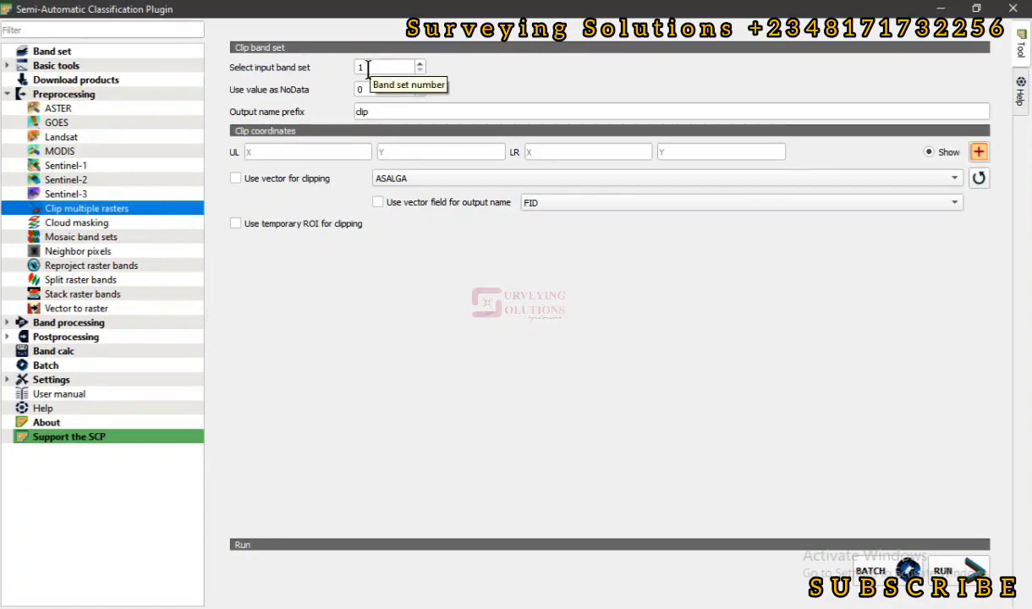
Step: Enable vector clipping with the ASALGA layer as the clip boundary
{"action": "left_click", "coordinate": [236, 179]}
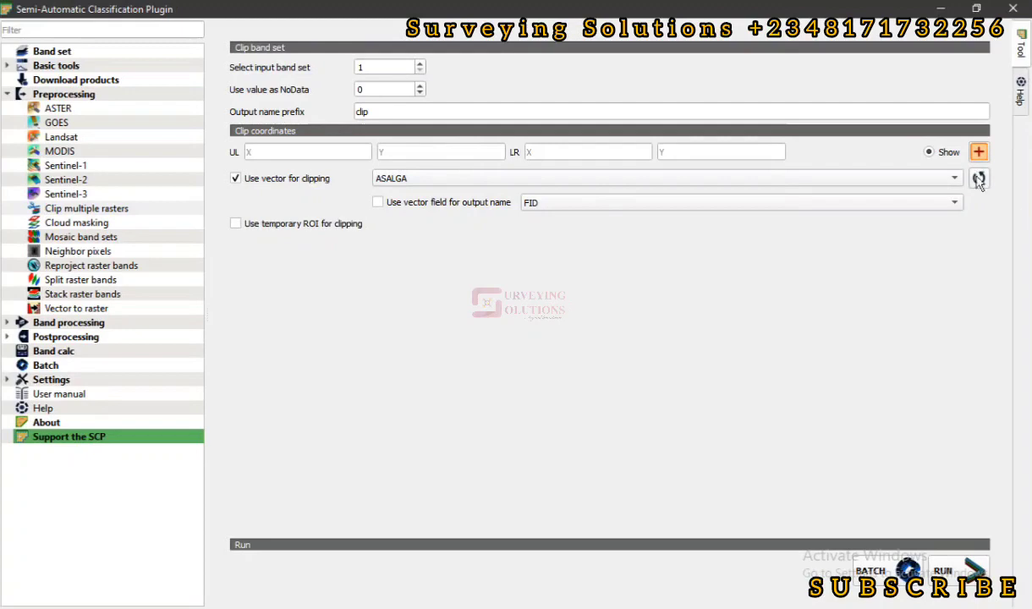
{"action": "left_click", "coordinate": [939, 7]}
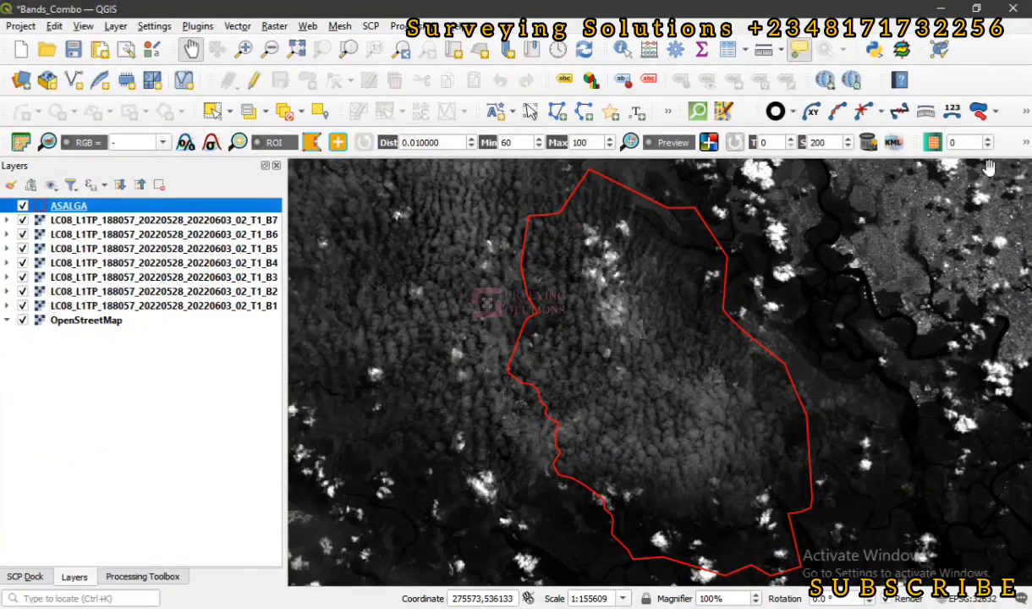
{"action": "left_click", "coordinate": [1030, 212]}
{"action": "left_click", "coordinate": [931, 269]}
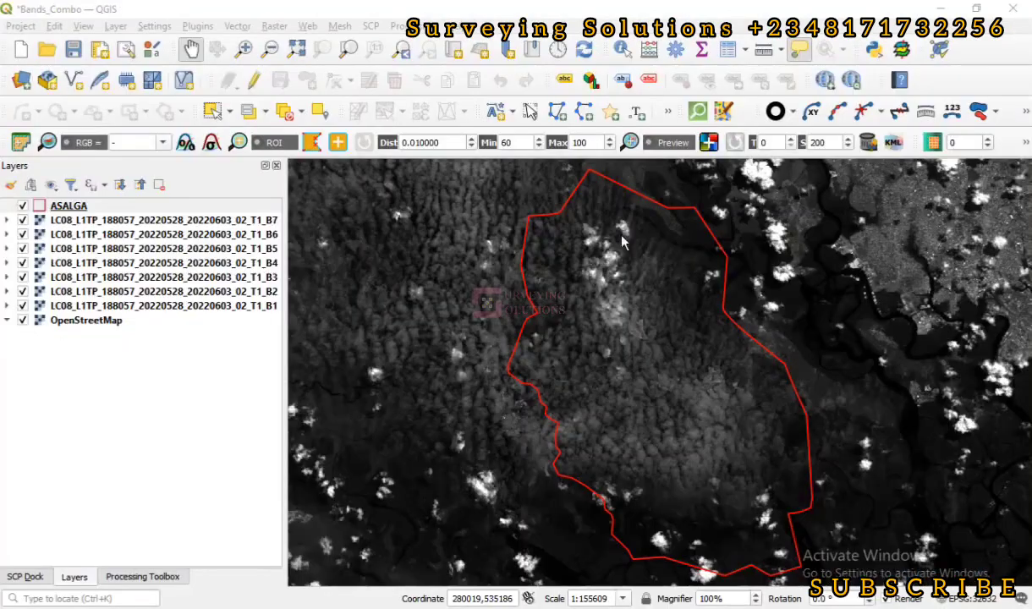
{"action": "left_click", "coordinate": [602, 182]}
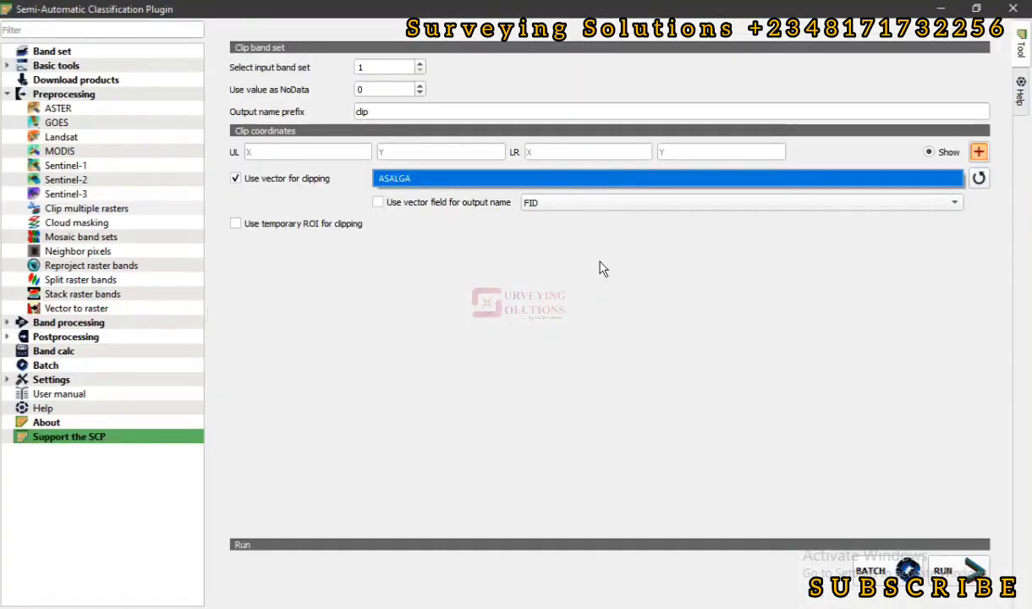
{"action": "left_click", "coordinate": [613, 179]}
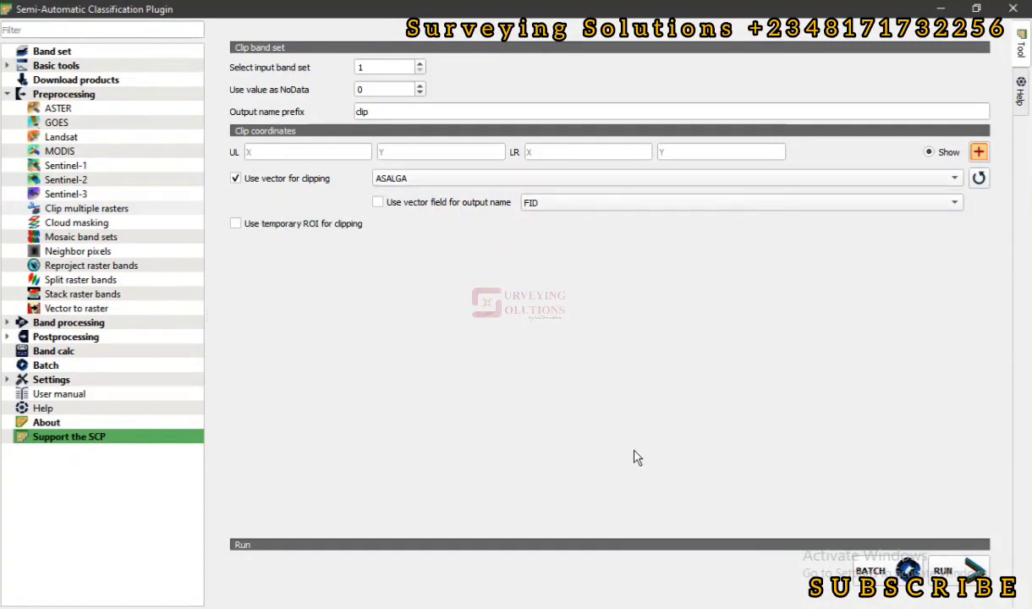
Step: Run the clipping of the band set and save the output rasters in the Clipped folder
{"action": "left_click", "coordinate": [942, 571]}
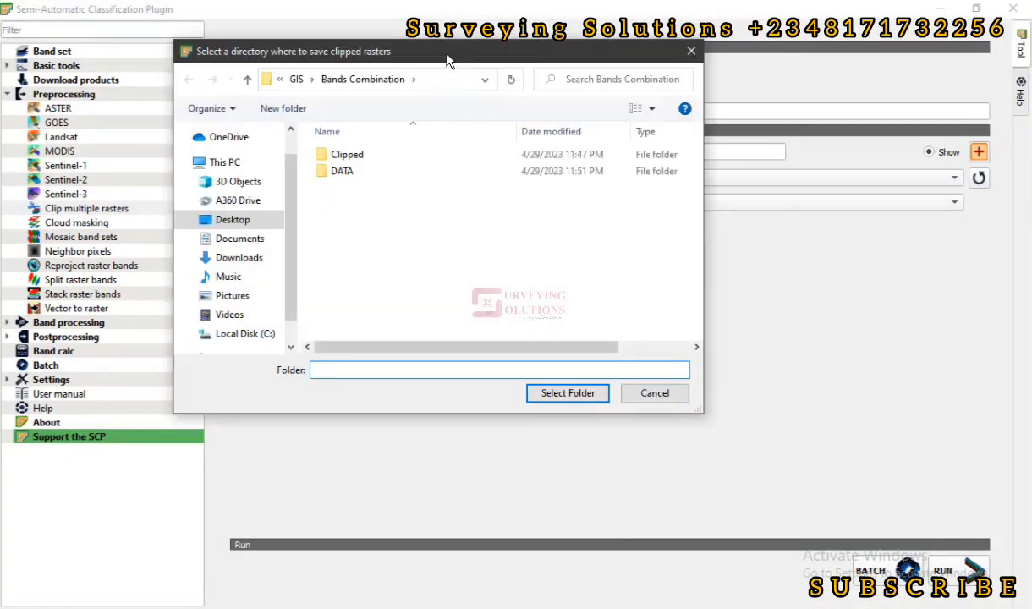
{"action": "left_click", "coordinate": [381, 162]}
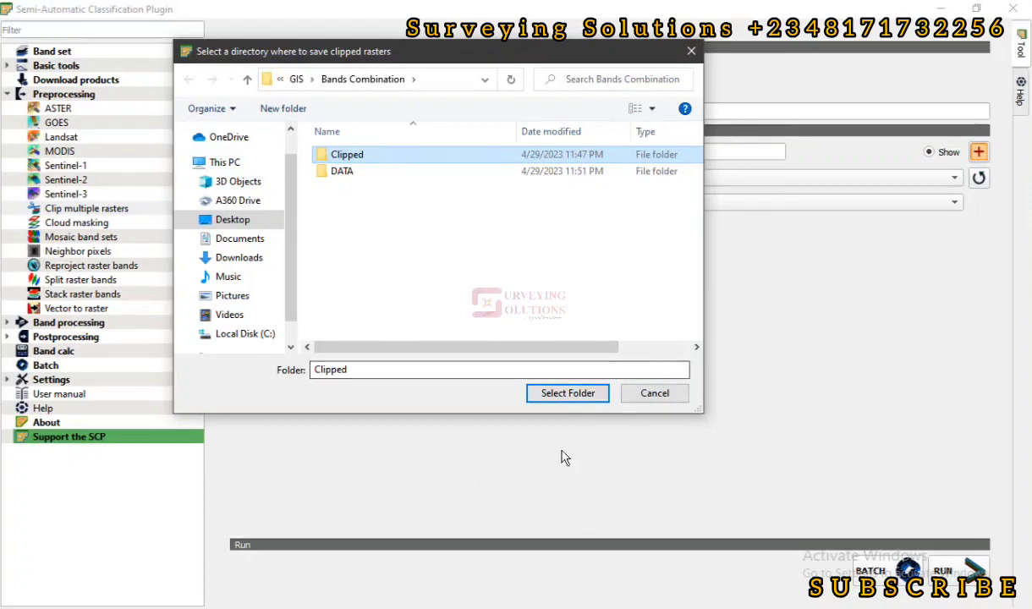
{"action": "left_click", "coordinate": [565, 393]}
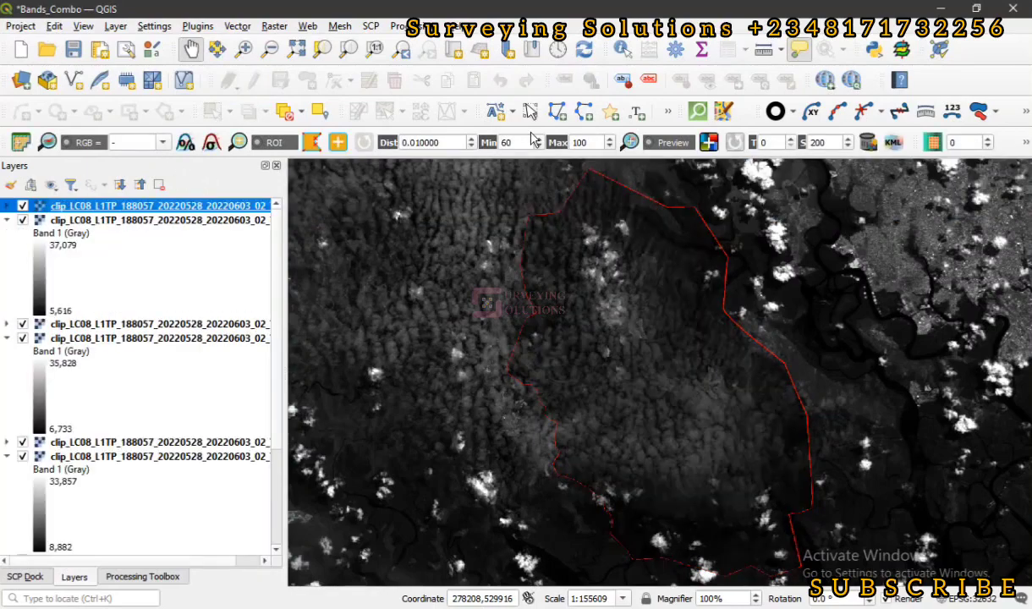
Step: Collapse the expanded band legends of the clipped raster layers in the layer list
{"action": "left_click", "coordinate": [7, 222]}
{"action": "left_click", "coordinate": [7, 249]}
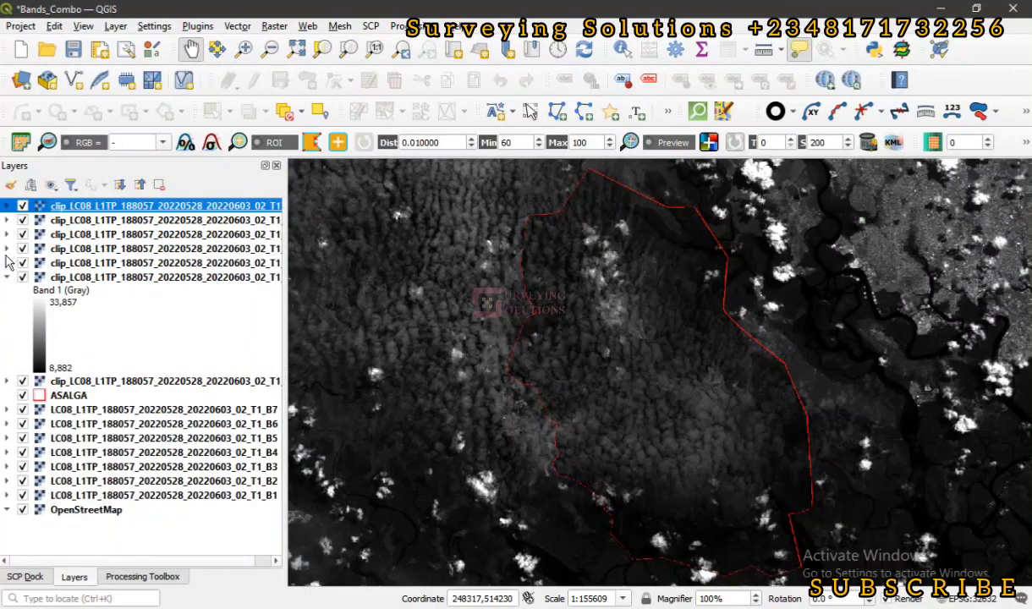
{"action": "left_click", "coordinate": [6, 381]}
{"action": "left_click", "coordinate": [7, 381]}
{"action": "left_click", "coordinate": [7, 276]}
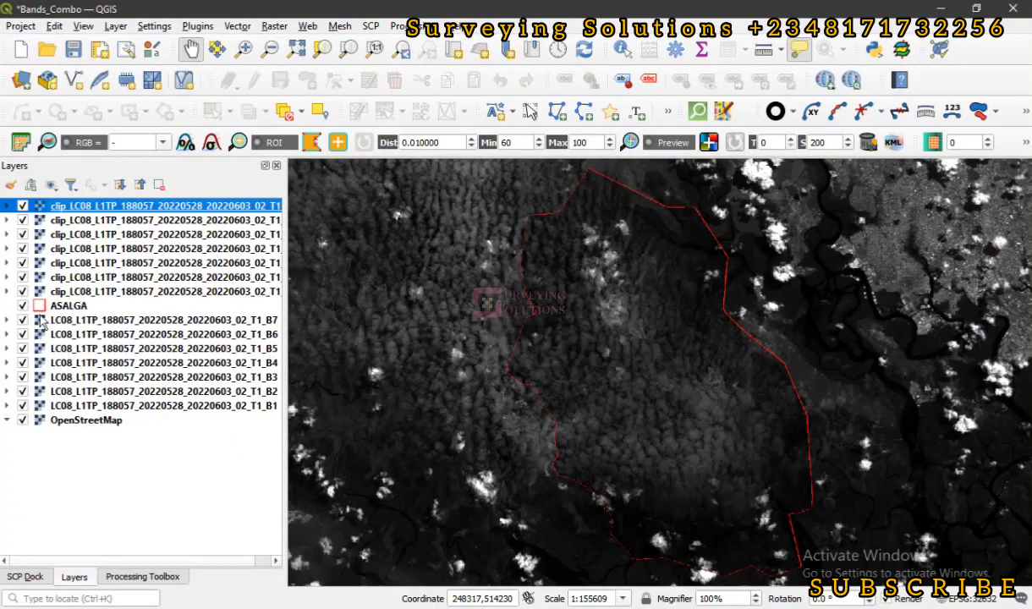
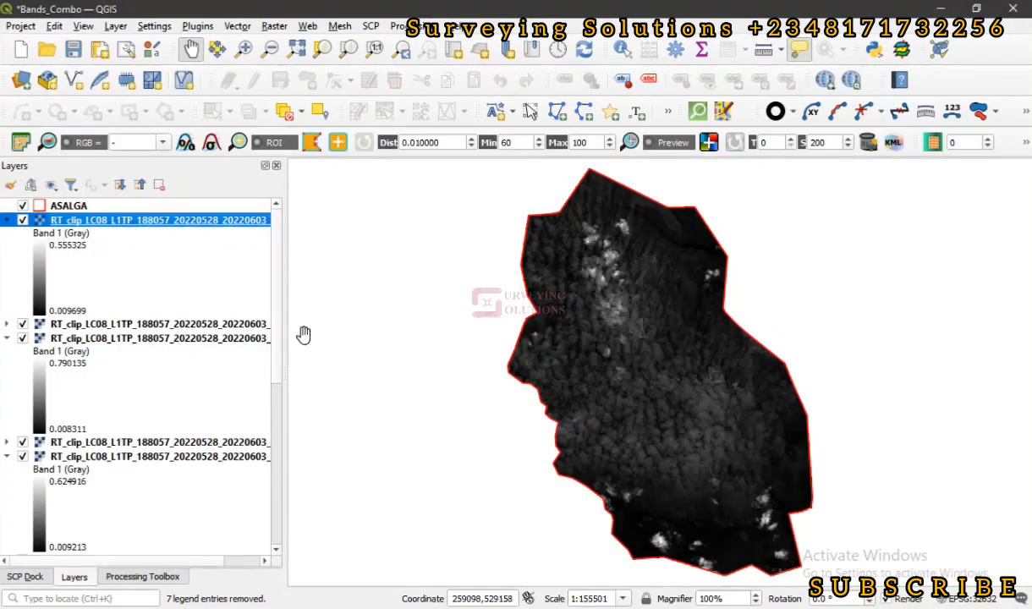
Step: Collapse the expanded band legends of the RT_clip reflectance layers in the layer list
{"action": "left_click", "coordinate": [7, 221]}
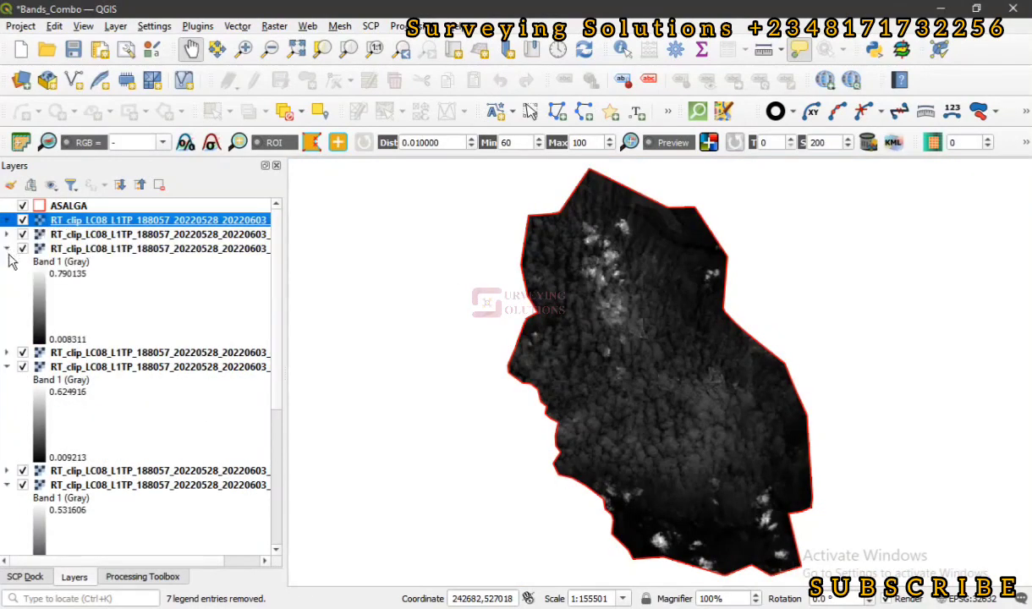
{"action": "left_click", "coordinate": [6, 249]}
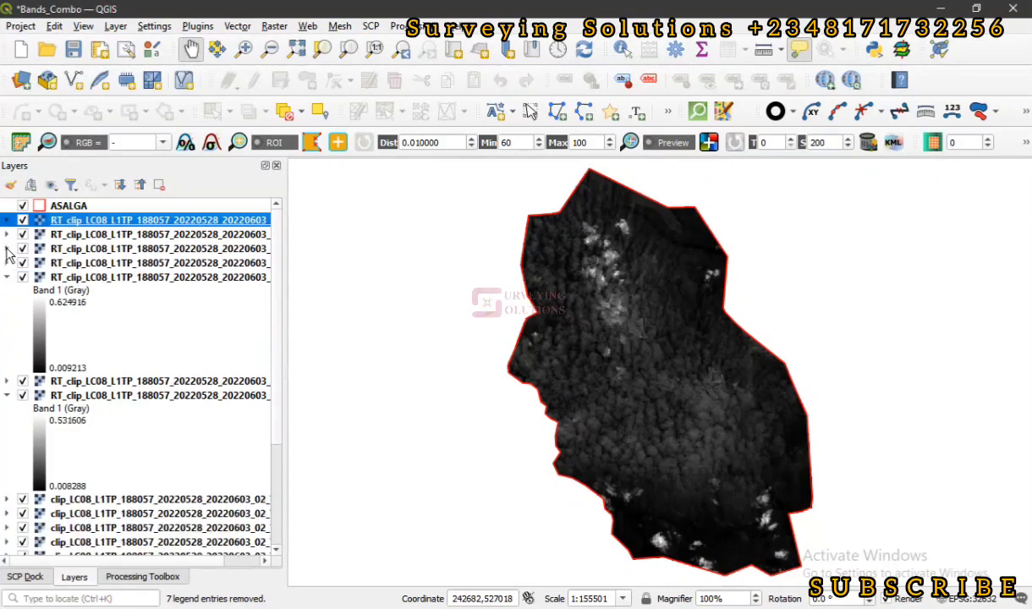
{"action": "left_click", "coordinate": [7, 277]}
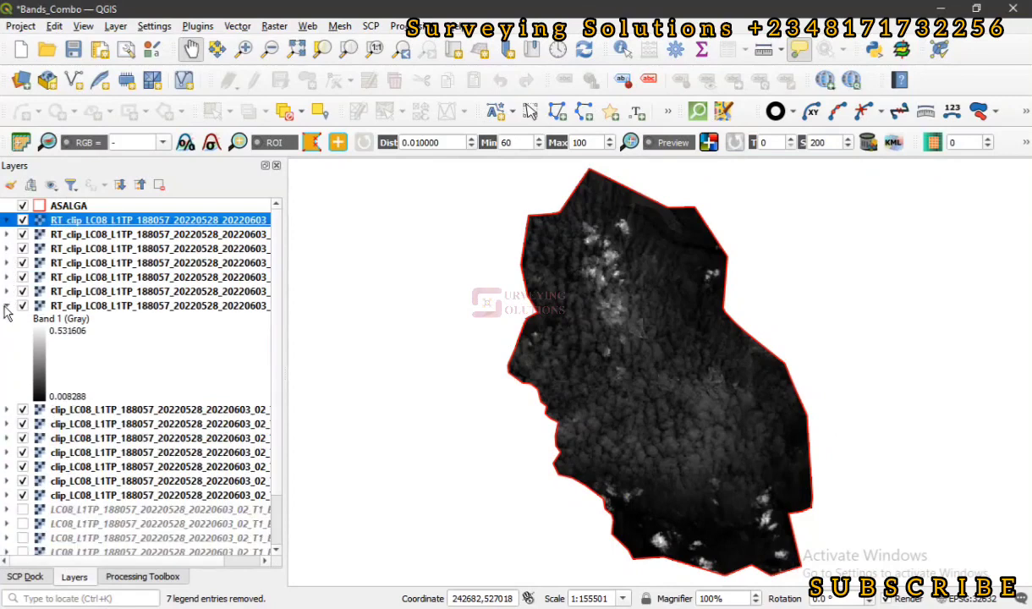
{"action": "left_click", "coordinate": [7, 306]}
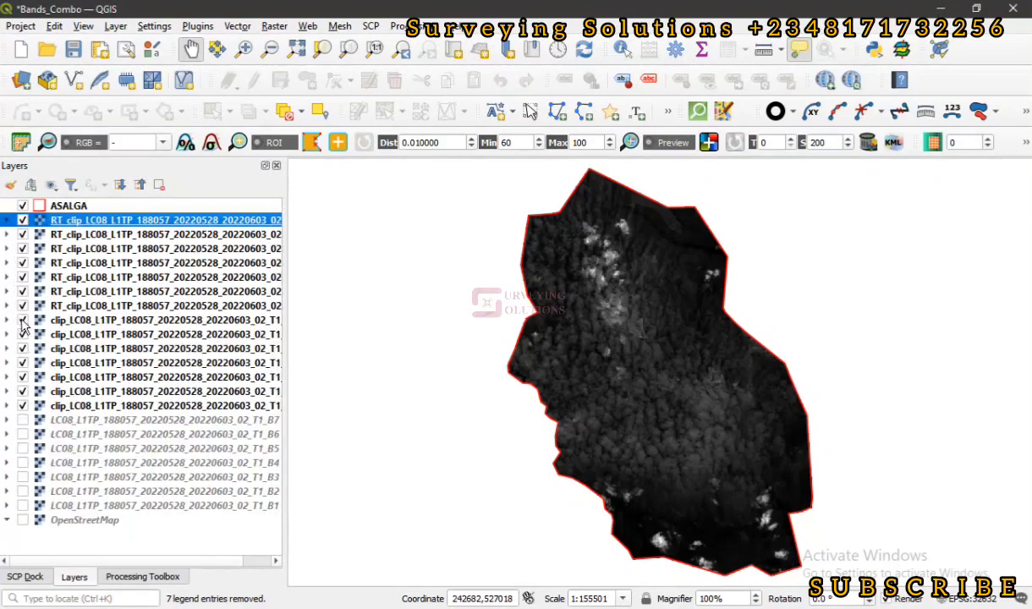
Step: Hide all seven clipped band rasters (clip_LC08…) in the layer list, keeping the RT_clip reflectance layers and ASALGA visible
{"action": "left_click", "coordinate": [23, 321]}
{"action": "left_click", "coordinate": [22, 334]}
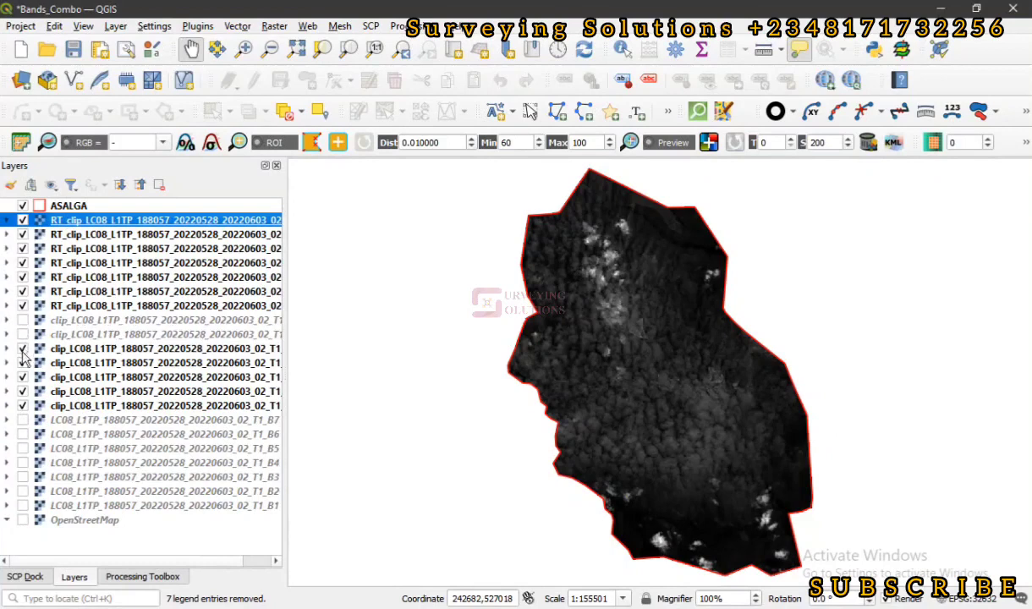
{"action": "left_click", "coordinate": [23, 349]}
{"action": "left_click", "coordinate": [23, 363]}
{"action": "left_click", "coordinate": [23, 378]}
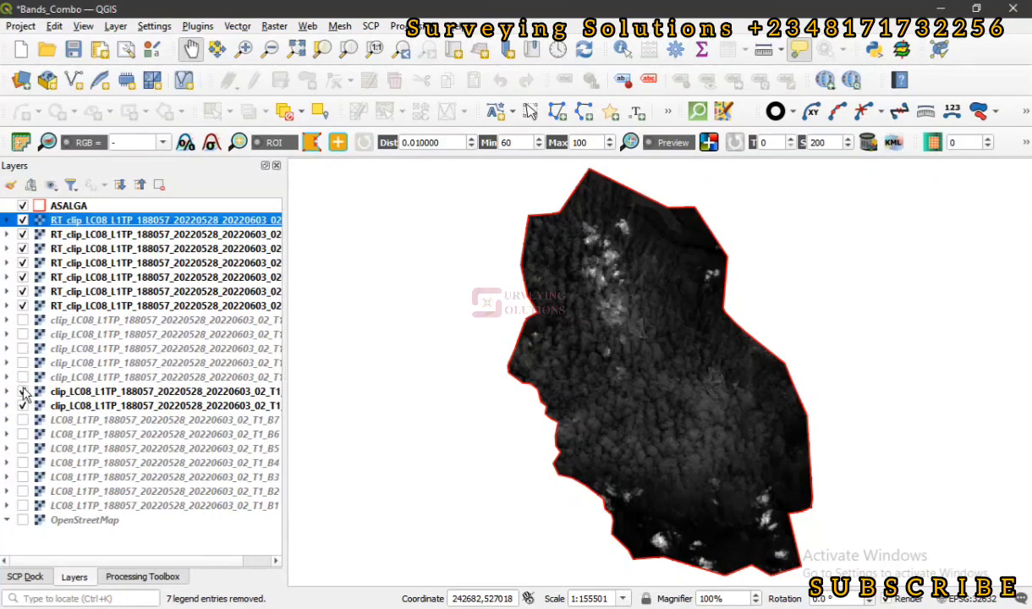
{"action": "left_click", "coordinate": [23, 391]}
{"action": "left_click", "coordinate": [22, 406]}
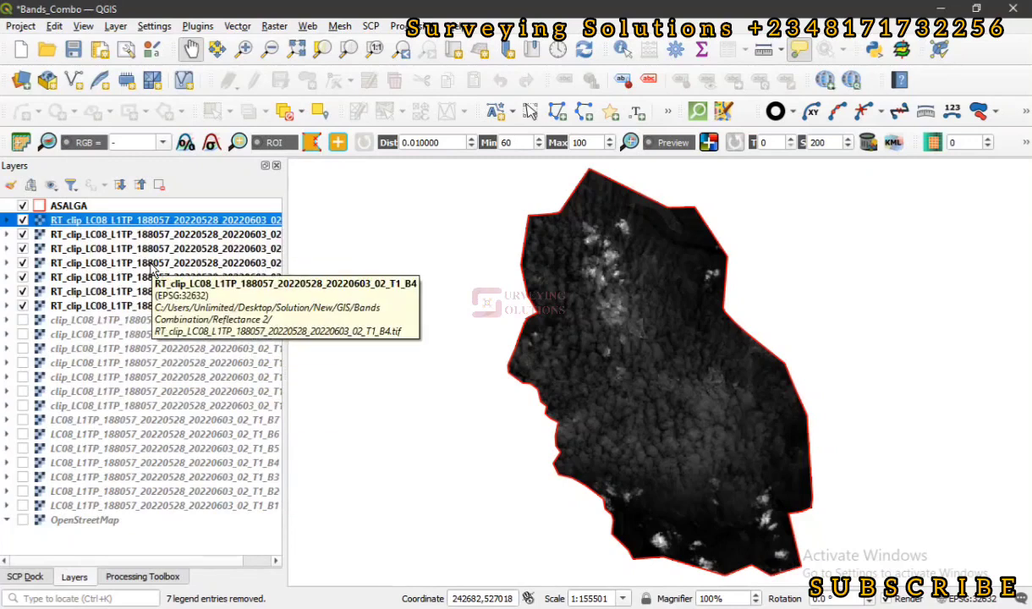
Step: Compare the bands listed in Band sets 1, 2 and 3 of the Semi-Automatic Classification Plugin, ending on Band set 3
{"action": "mouse_move", "coordinate": [969, 237]}
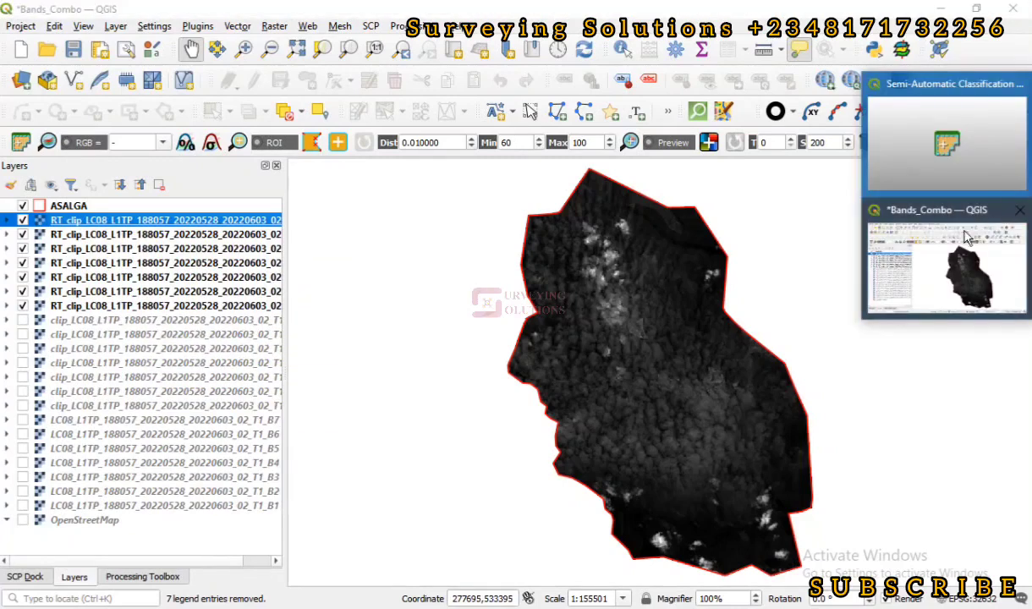
{"action": "left_click", "coordinate": [880, 186]}
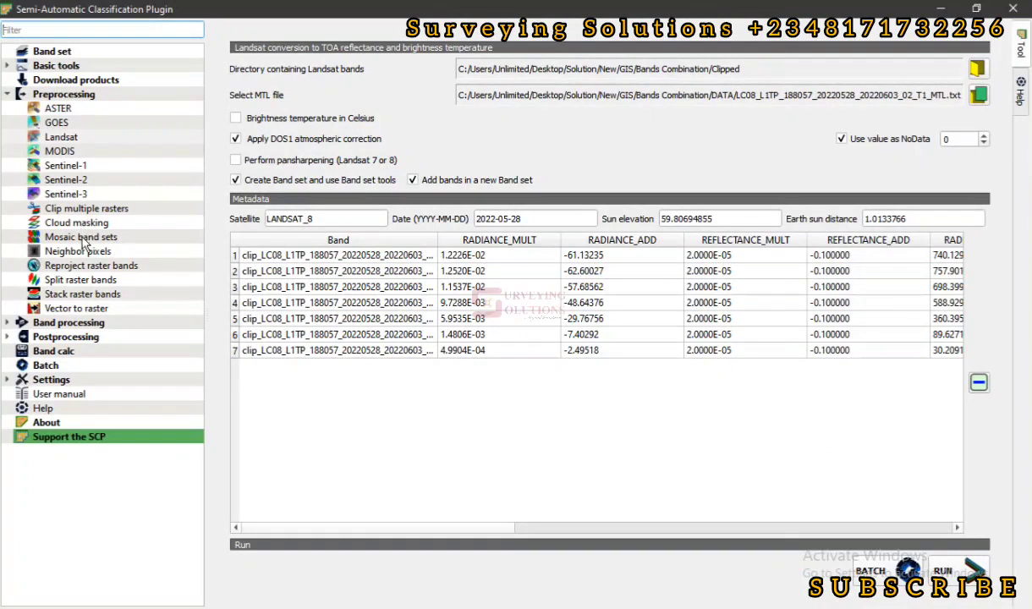
{"action": "left_click", "coordinate": [90, 54]}
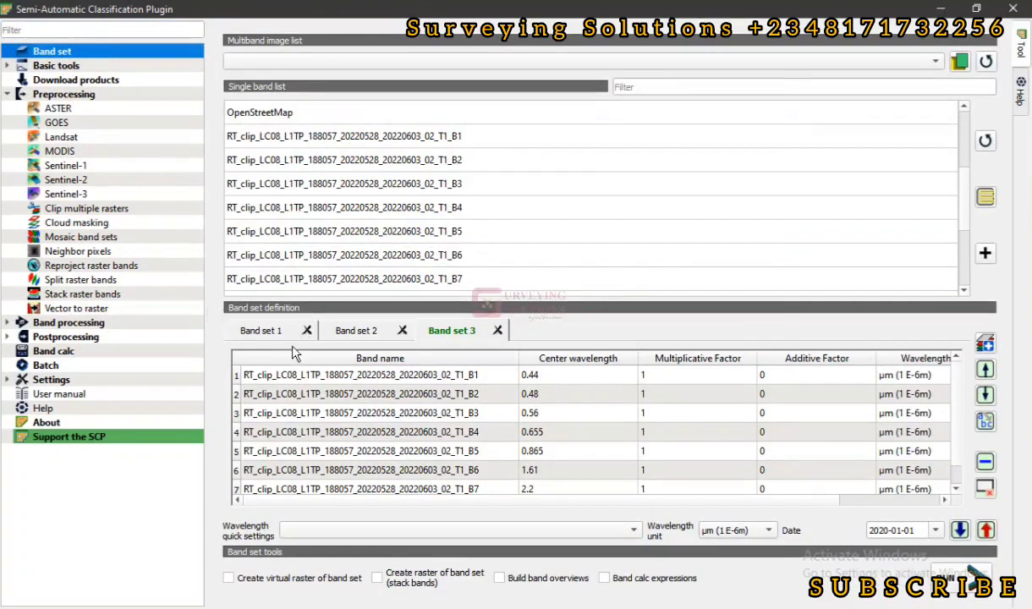
{"action": "left_click", "coordinate": [268, 331]}
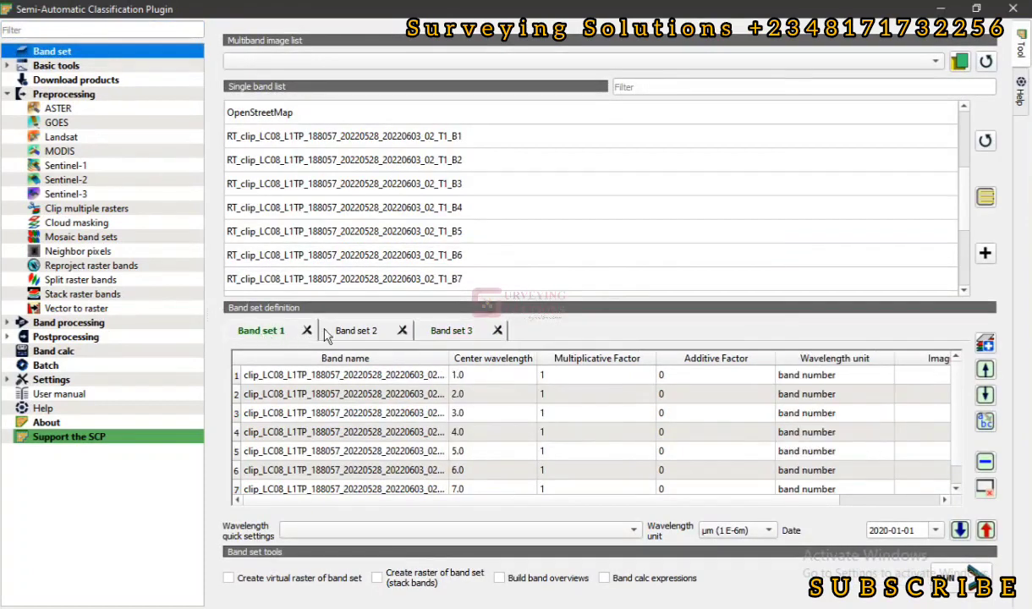
{"action": "left_click", "coordinate": [356, 332]}
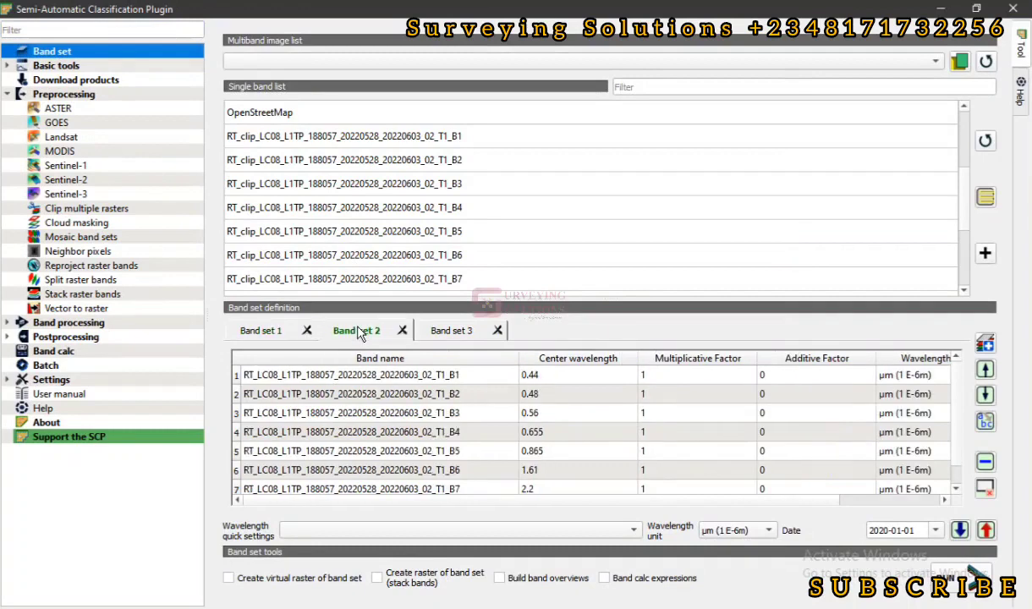
{"action": "left_click", "coordinate": [265, 335]}
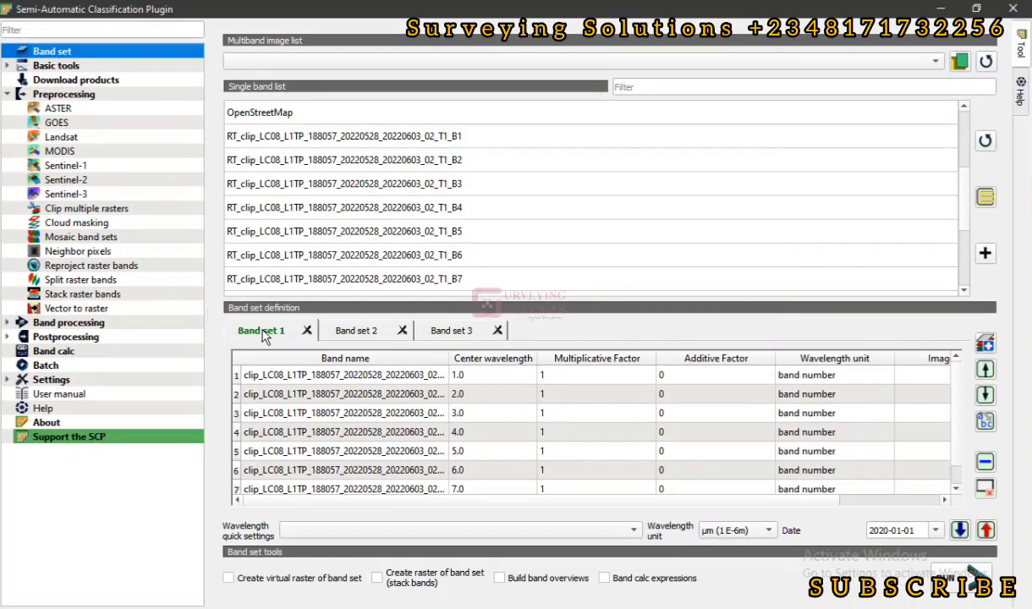
{"action": "left_click", "coordinate": [356, 332]}
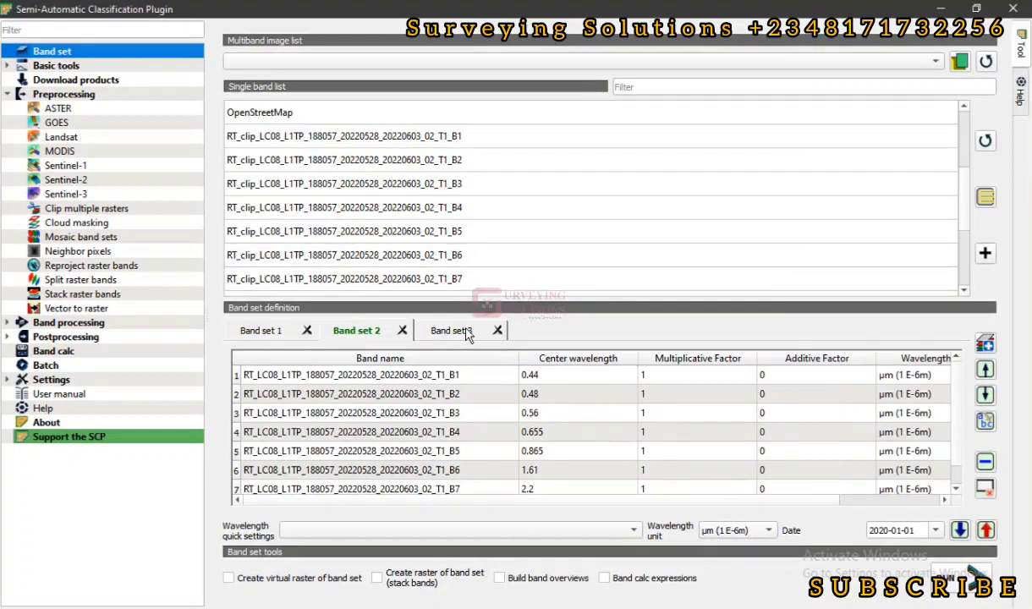
{"action": "left_click", "coordinate": [451, 332]}
{"action": "left_click", "coordinate": [358, 334]}
{"action": "left_click", "coordinate": [433, 328]}
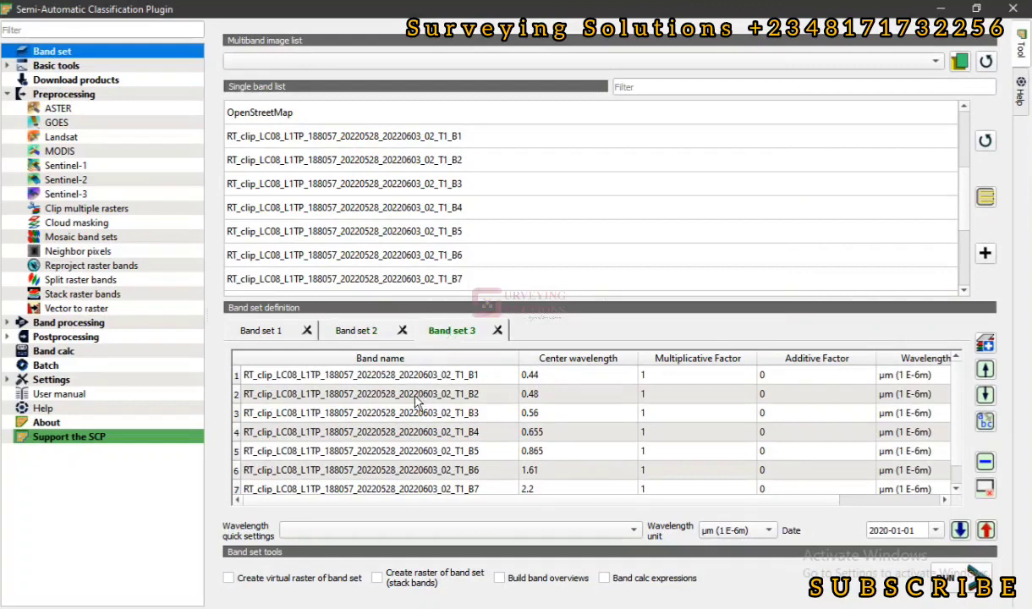
{"action": "left_click", "coordinate": [354, 331]}
{"action": "left_click", "coordinate": [460, 332]}
{"action": "left_click", "coordinate": [941, 11]}
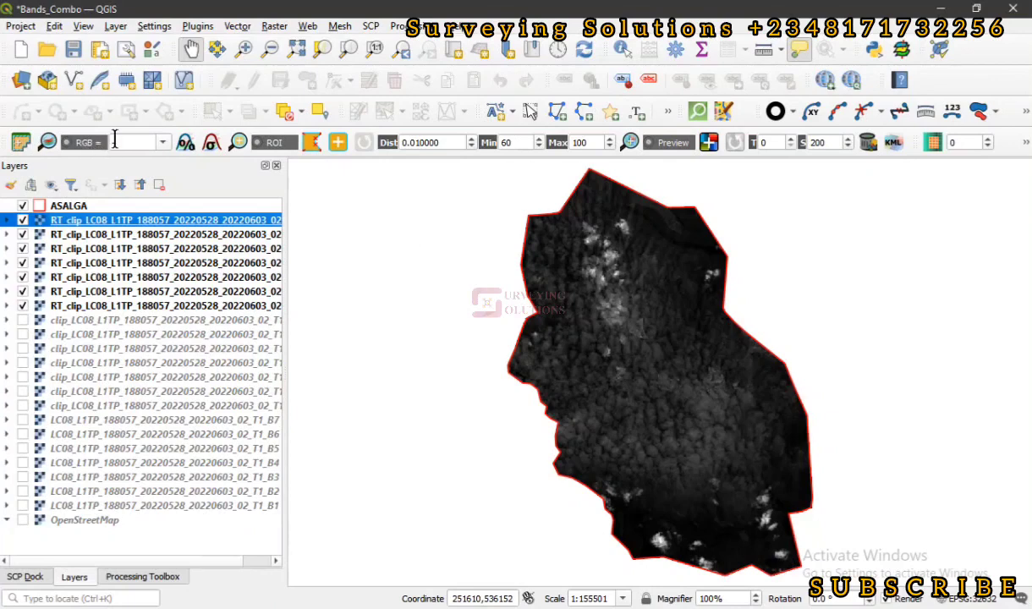
Step: Display Band set 3 as the natural colour composite 4-3-2 from the Notepad guide and hide the ASALGA boundary layer
{"action": "left_click", "coordinate": [164, 143]}
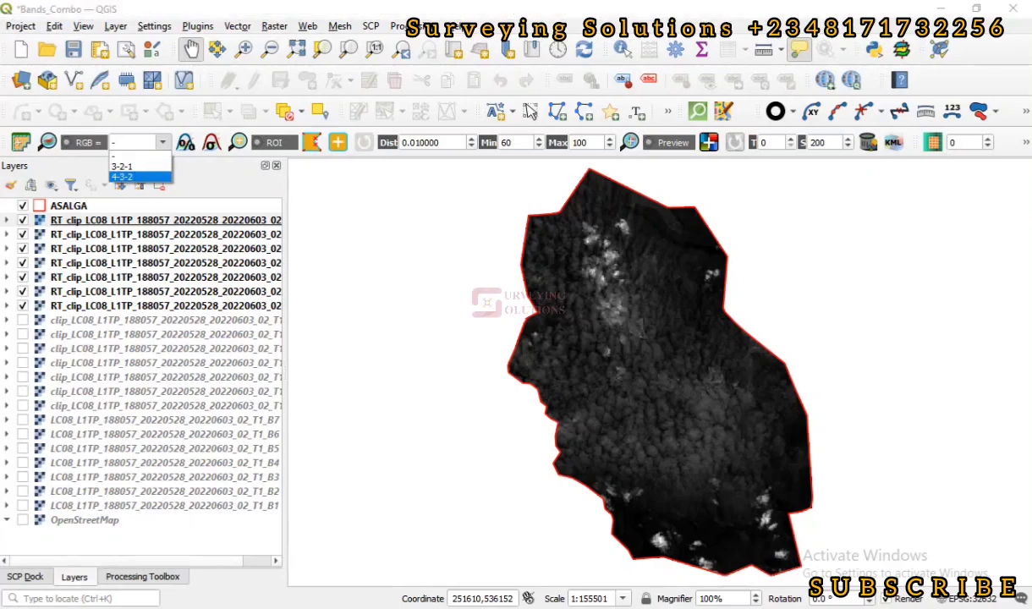
{"action": "key", "text": "alt+Tab"}
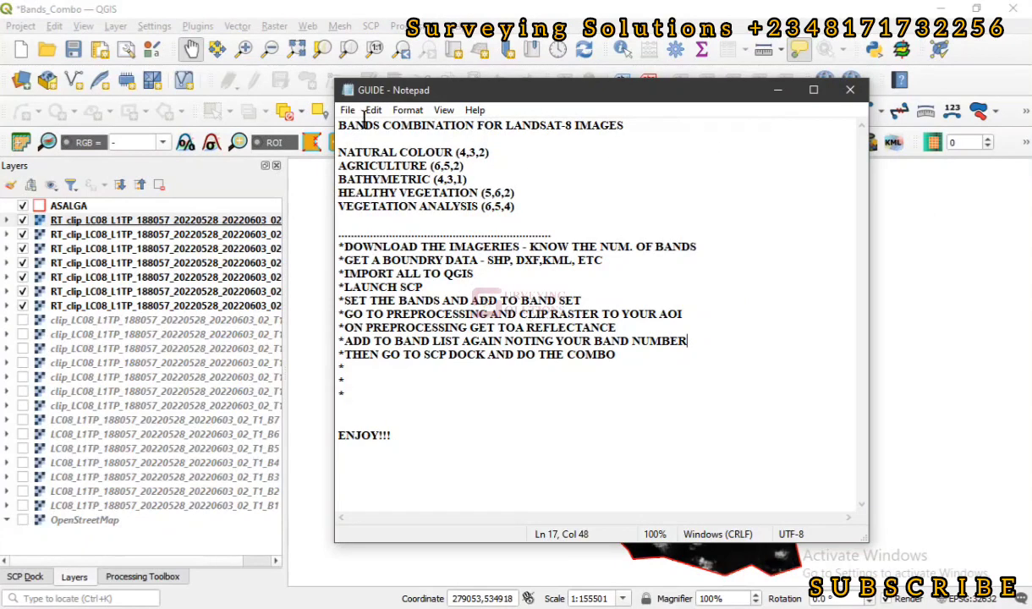
{"action": "left_click", "coordinate": [777, 90]}
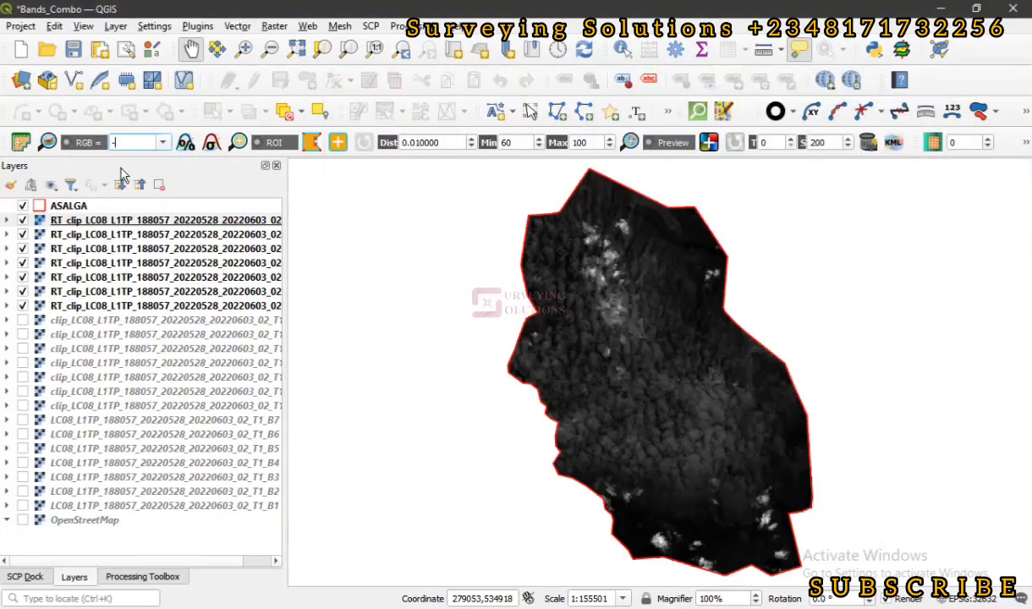
{"action": "left_click", "coordinate": [162, 143]}
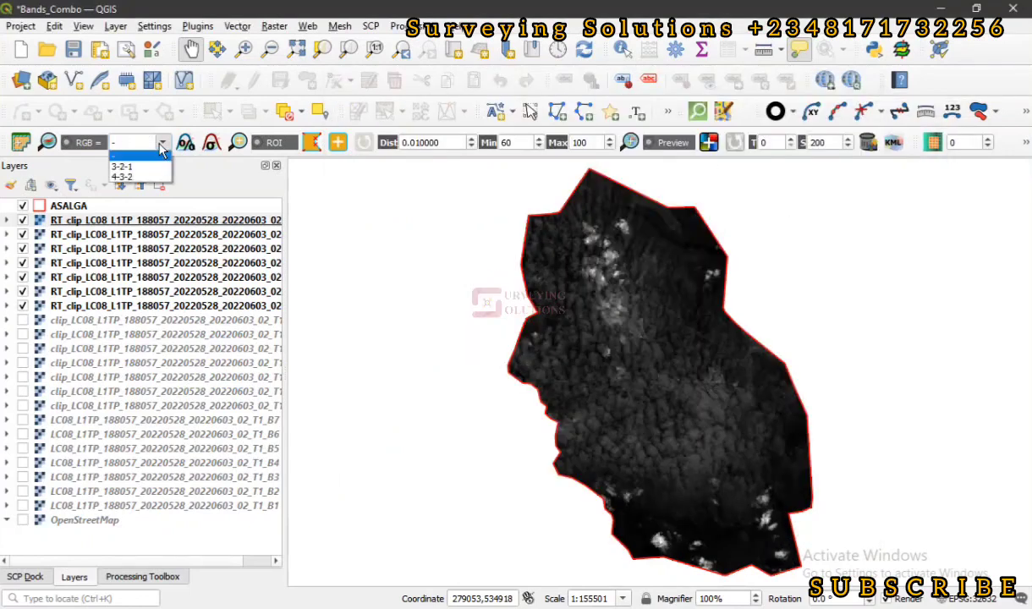
{"action": "left_click", "coordinate": [122, 179]}
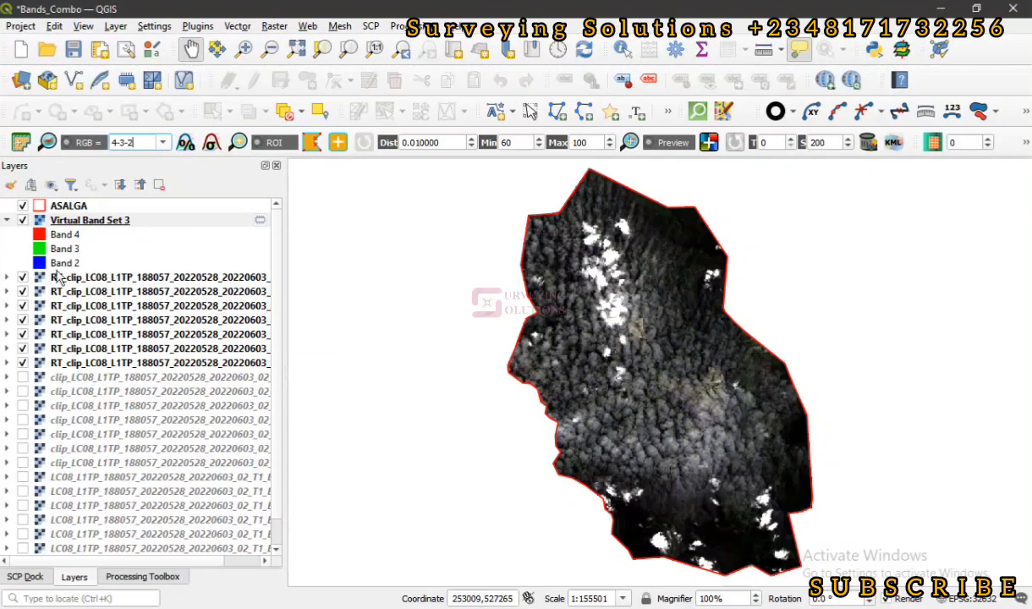
{"action": "left_click", "coordinate": [23, 206]}
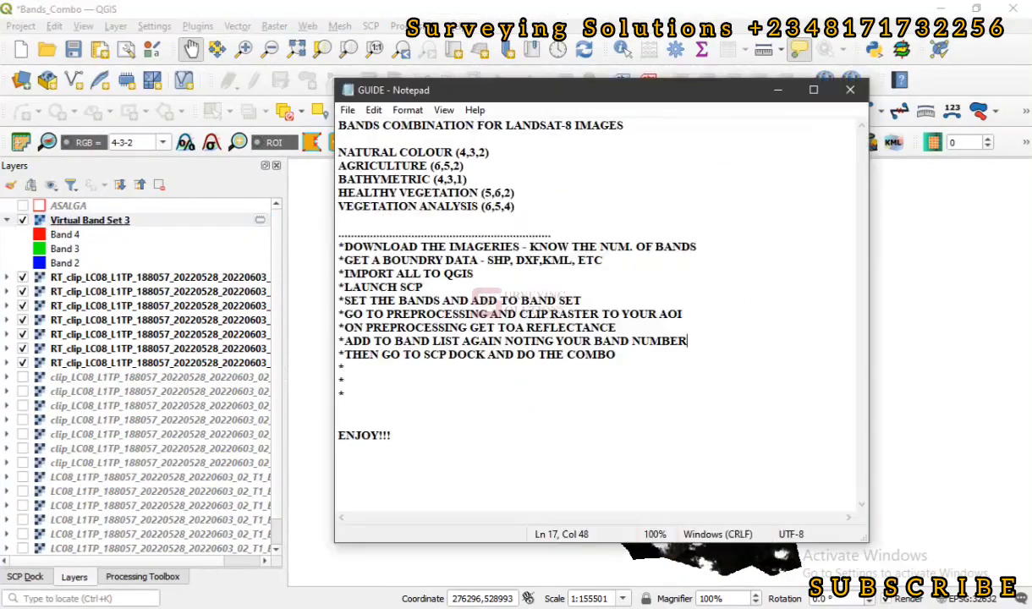
Step: Consult the guide and set the RGB composite of the virtual band set to the agriculture combination 6-5-2
{"action": "key", "text": "alt+Tab"}
{"action": "key", "text": "alt+Tab"}
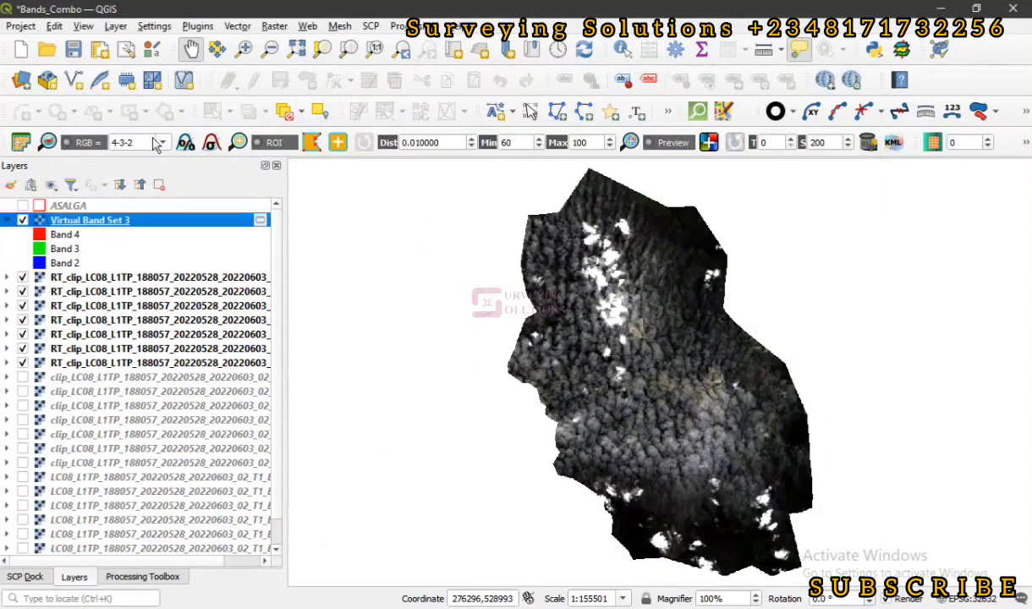
{"action": "double_click", "coordinate": [123, 142]}
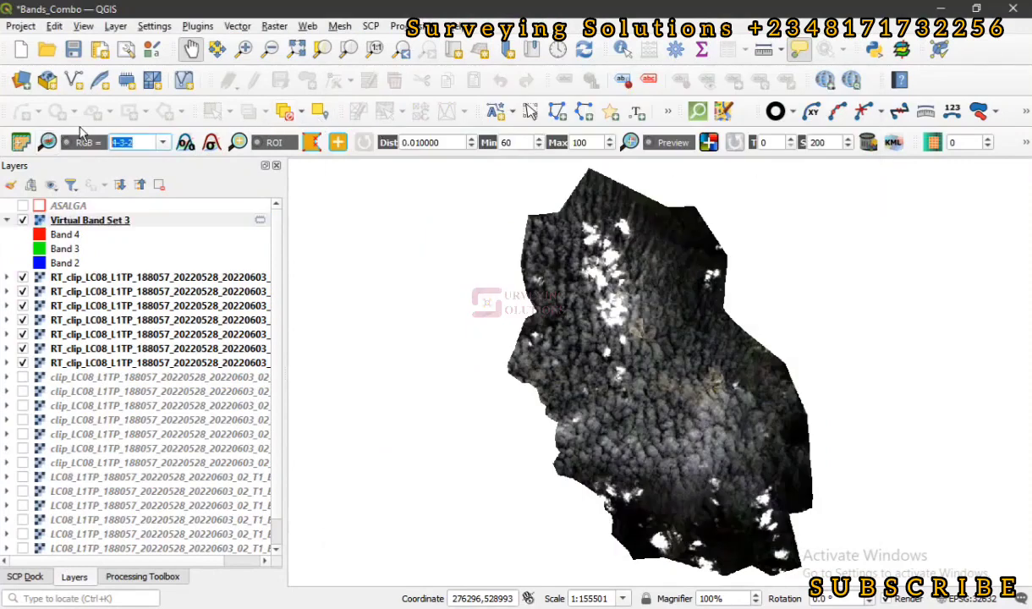
{"action": "type", "text": "6"}
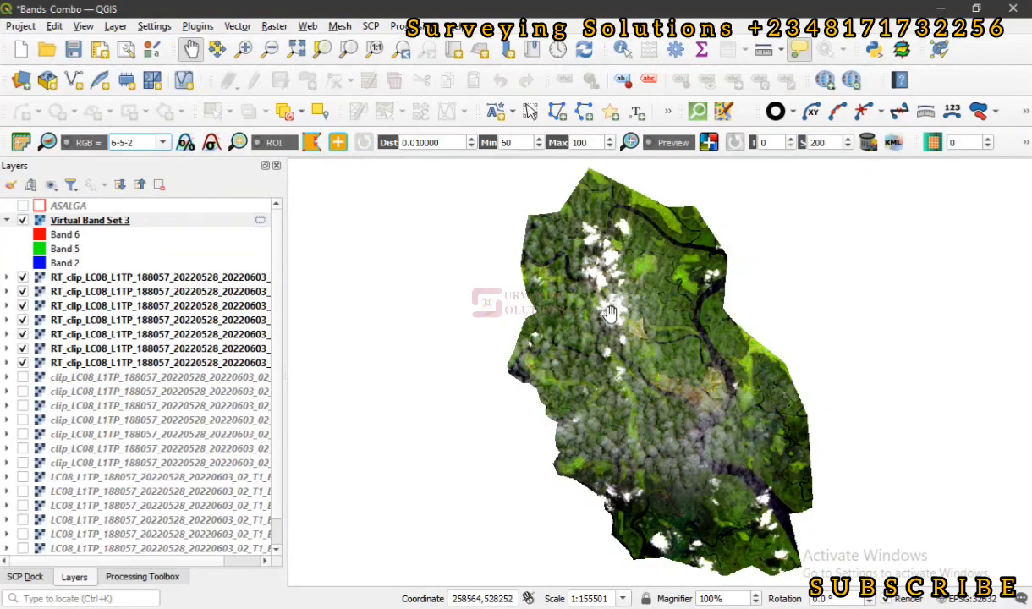
Step: Consult the guide and set the RGB composite of the virtual band set to the bathymetric combination 4-3-1
{"action": "key", "text": "alt+Tab"}
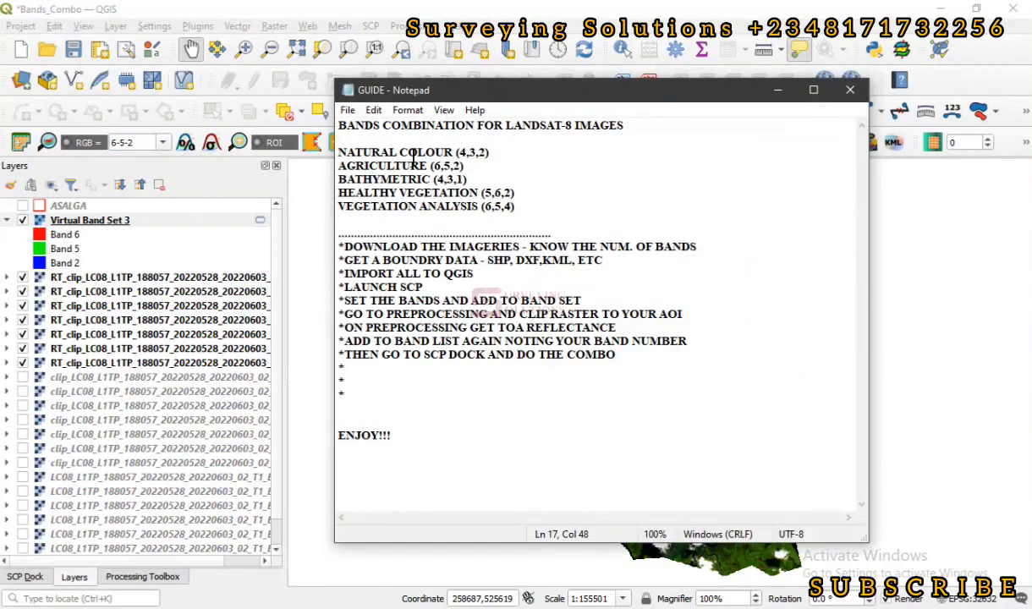
{"action": "key", "text": "alt+Tab"}
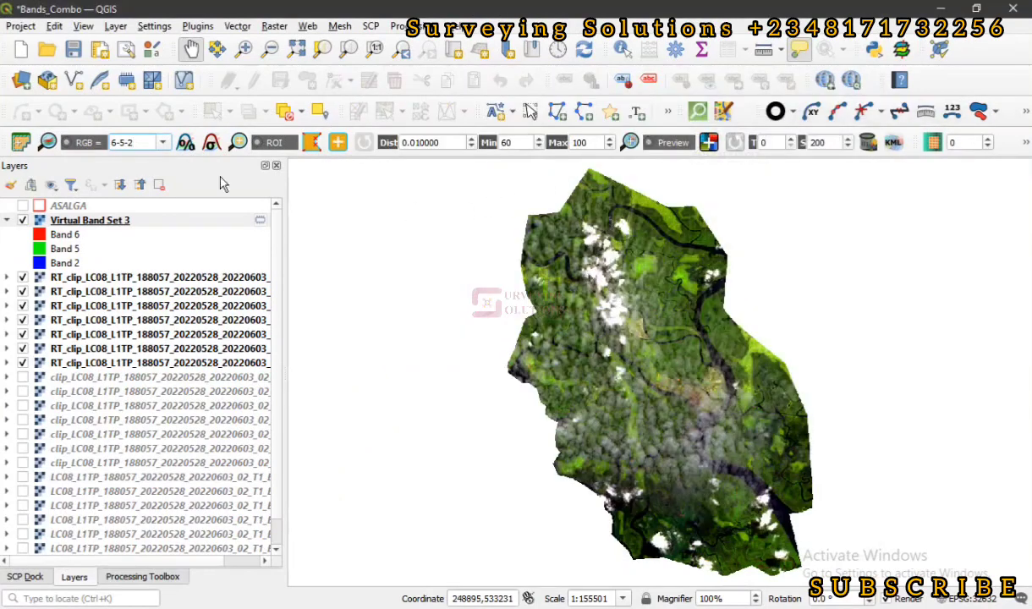
{"action": "left_click_drag", "start_coordinate": [145, 142], "coordinate": [50, 139]}
{"action": "type", "text": "4-3-2-3-"}
{"action": "key", "text": "Return"}
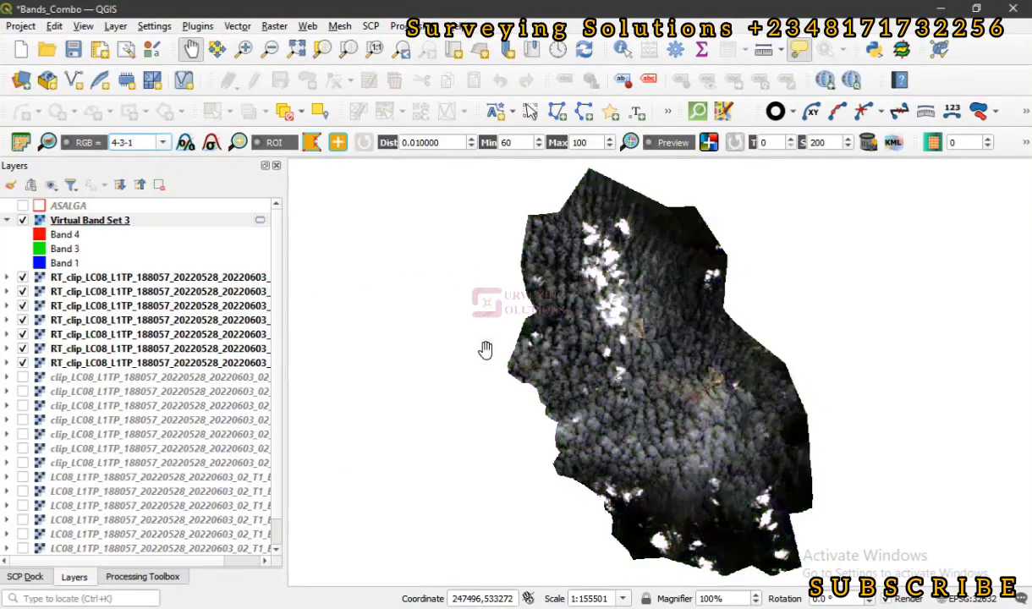
Step: Consult the guide and set the RGB composite of the virtual band set to the healthy vegetation combination 5-6-2
{"action": "key", "text": "alt+Tab"}
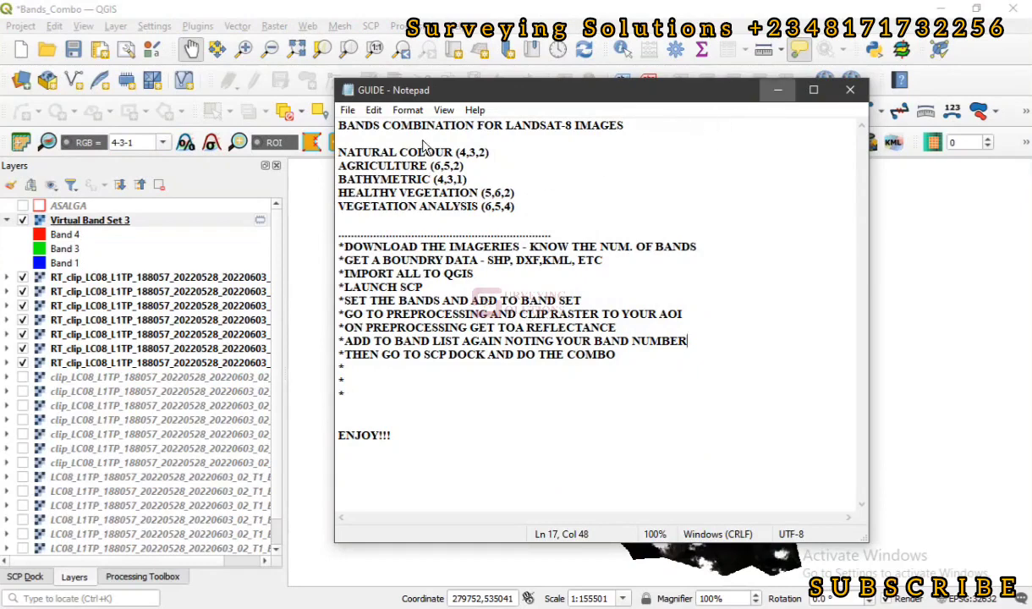
{"action": "left_click", "coordinate": [173, 143]}
{"action": "left_click_drag", "start_coordinate": [133, 142], "coordinate": [78, 140]}
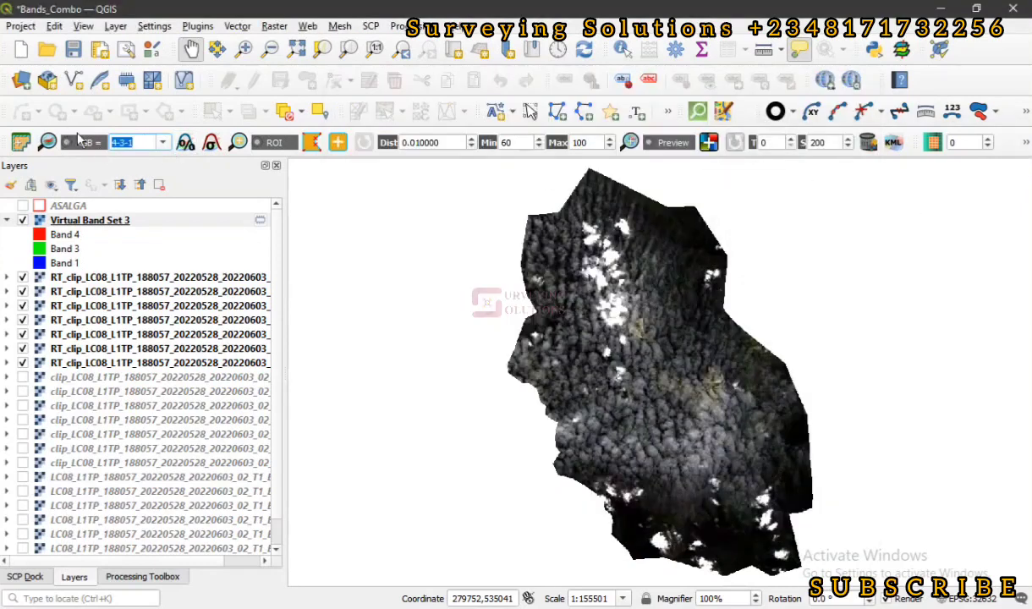
{"action": "type", "text": "5-6-2"}
{"action": "key", "text": "Return"}
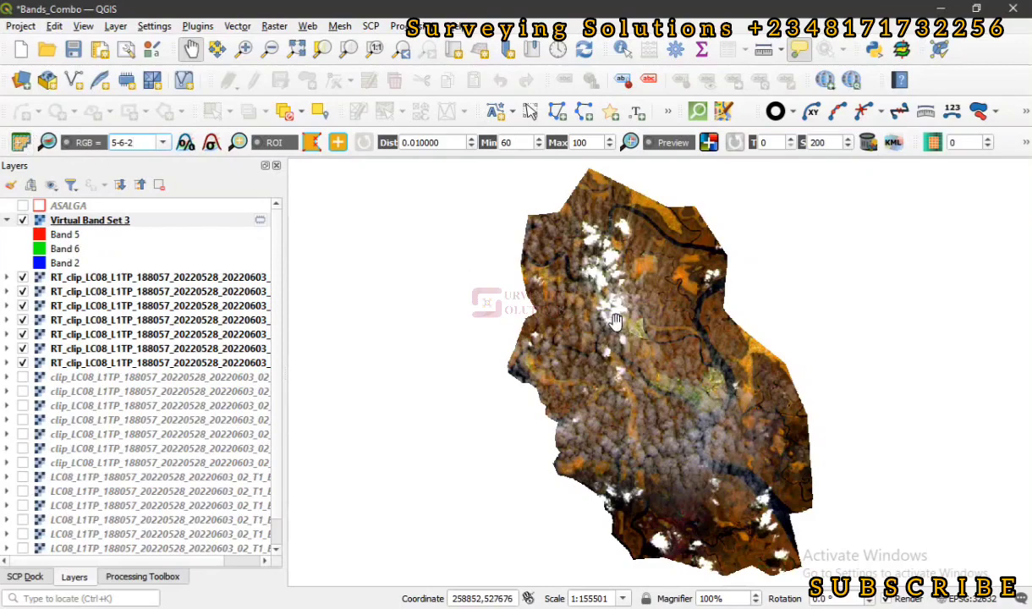
Step: Consult the guide and set the RGB composite of the virtual band set to the vegetation analysis combination 6-5-4
{"action": "key", "text": "alt+Tab"}
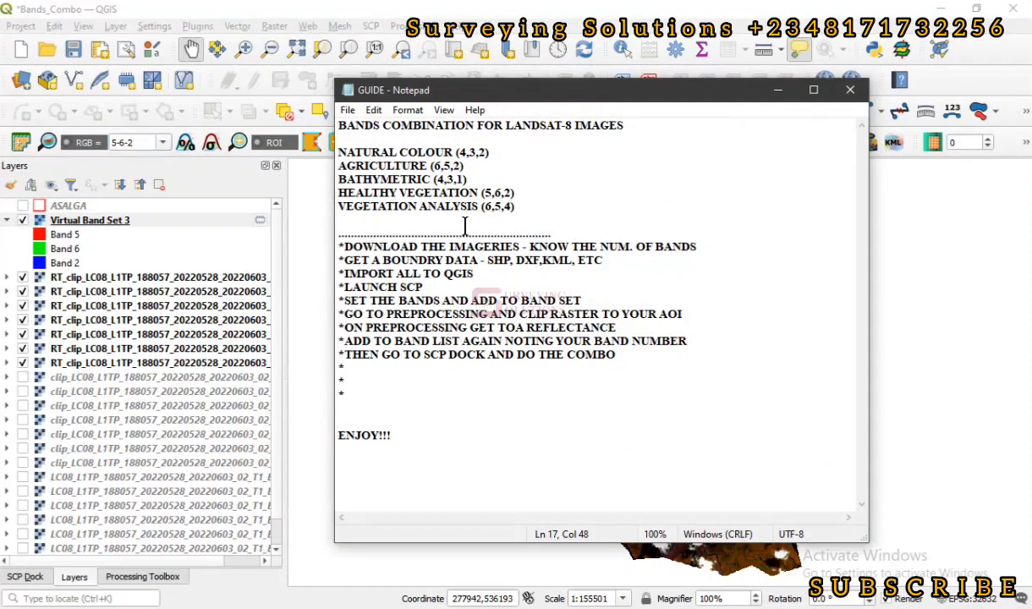
{"action": "left_click", "coordinate": [778, 90]}
{"action": "type", "text": "6-5-2"}
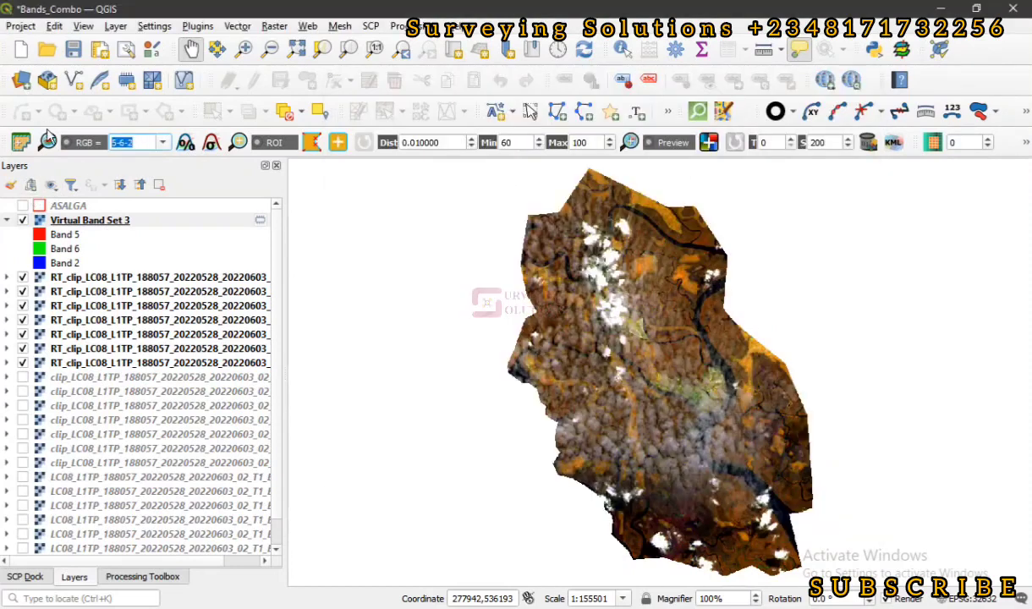
{"action": "type", "text": "4"}
Step: Check the saved RGB combinations against the Landsat 8 band combination list in the GUIDE text file
{"action": "left_click", "coordinate": [164, 146]}
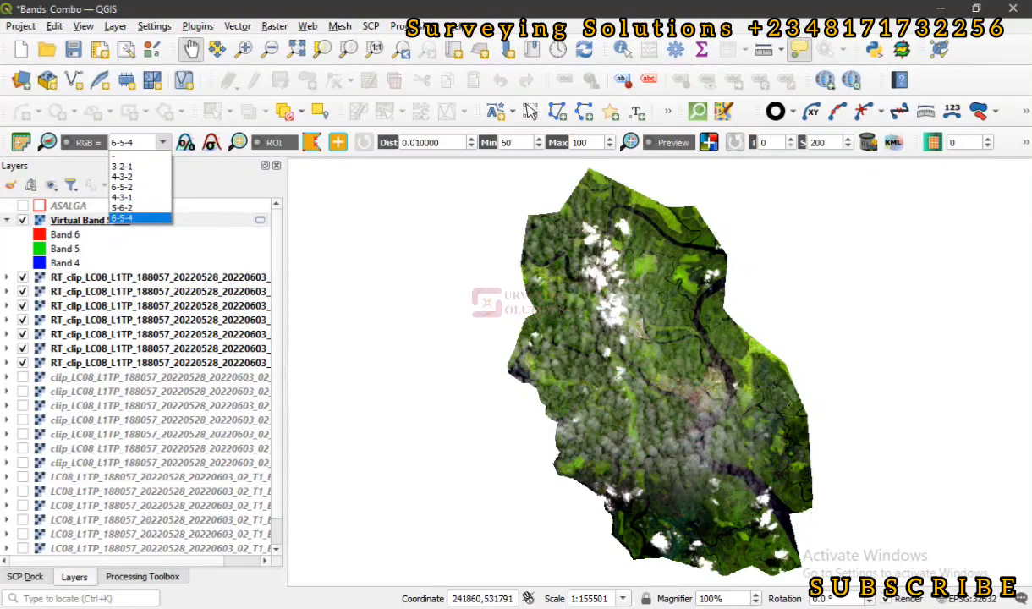
{"action": "key", "text": "alt+Tab"}
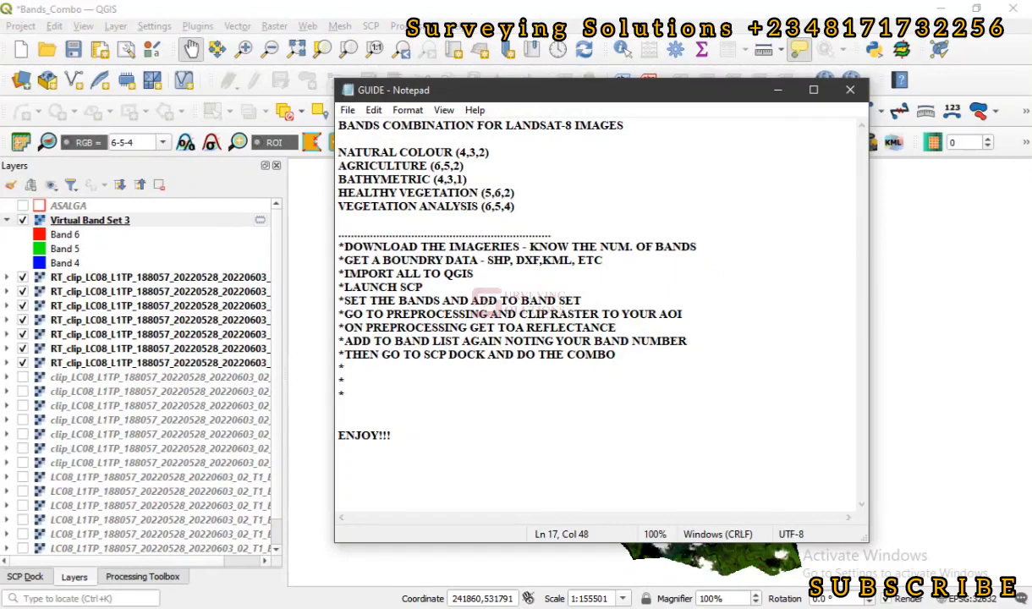
{"action": "key", "text": "alt+Tab"}
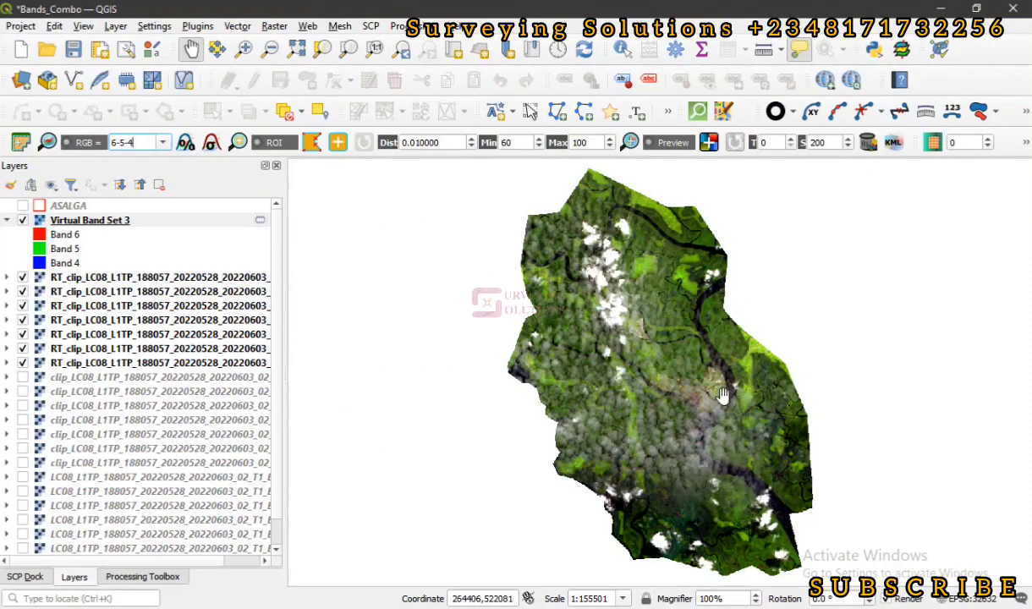
Step: Redisplay the virtual band set with the saved RGB combination 3-2-1, followed by the natural colour combination 4-3-2
{"action": "left_click", "coordinate": [158, 142]}
{"action": "left_click", "coordinate": [165, 143]}
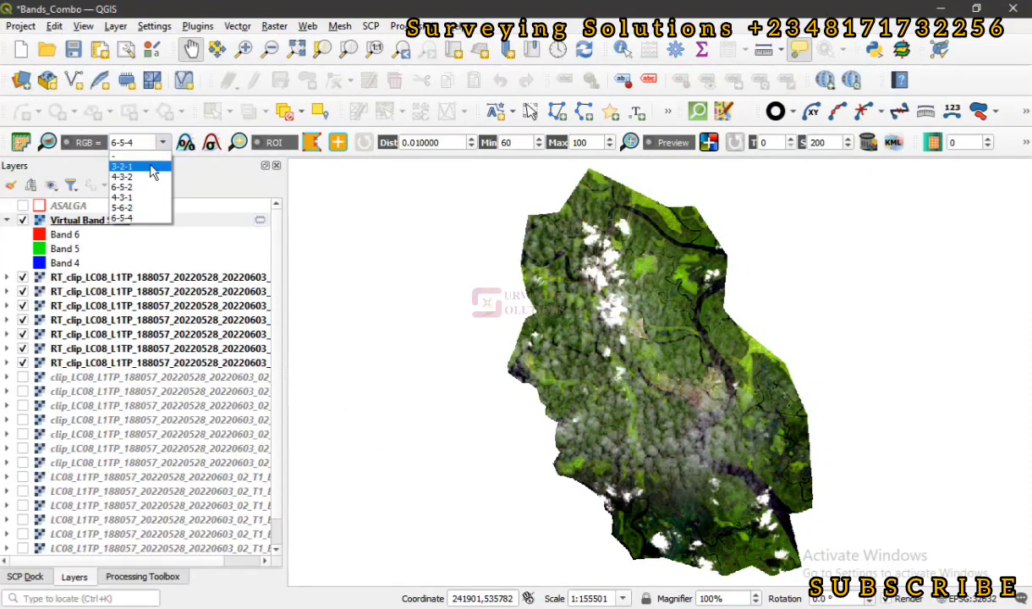
{"action": "left_click", "coordinate": [149, 167]}
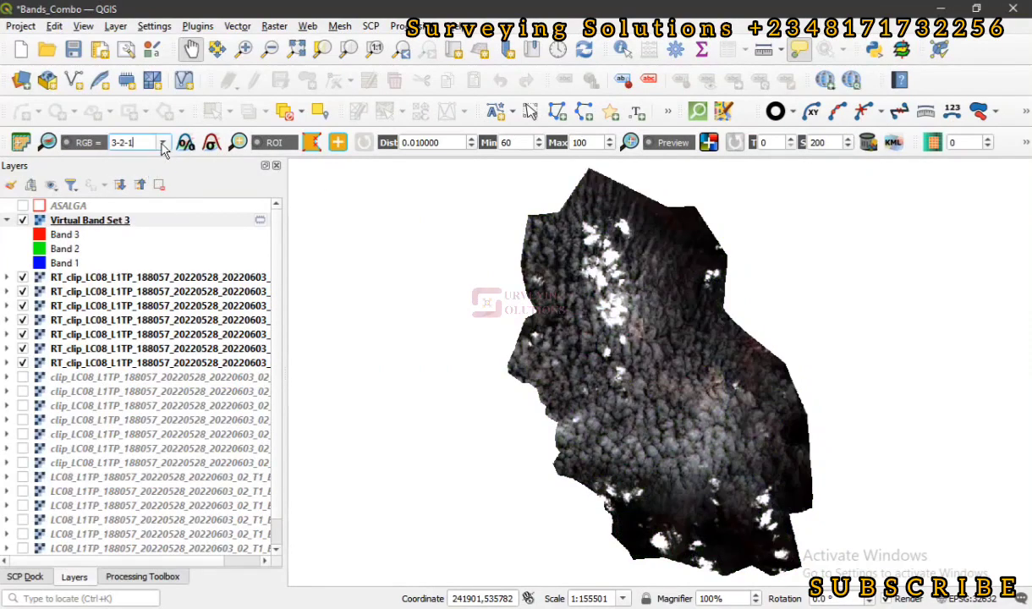
{"action": "left_click", "coordinate": [162, 142]}
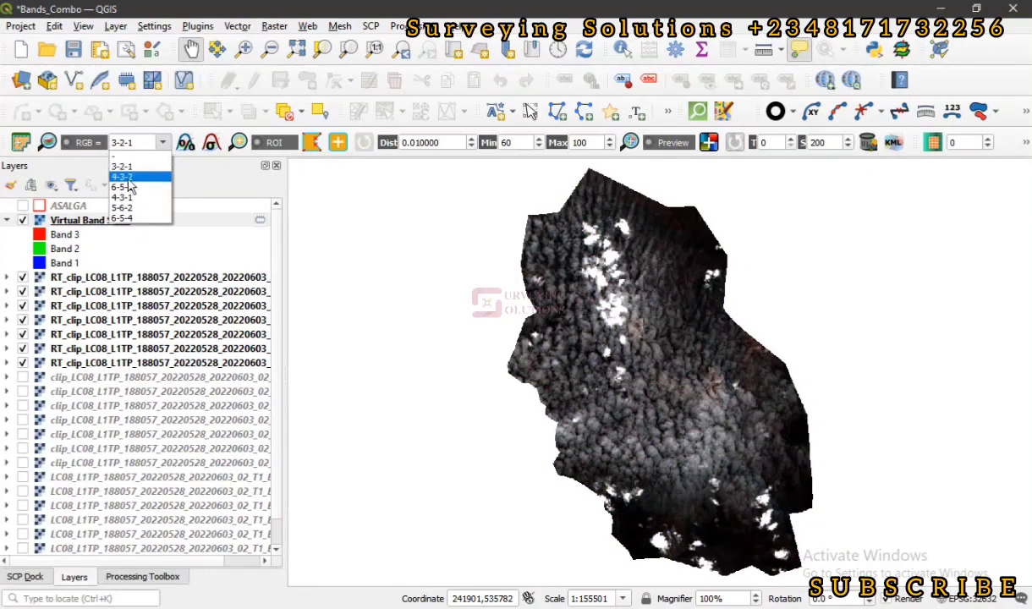
{"action": "left_click", "coordinate": [129, 177]}
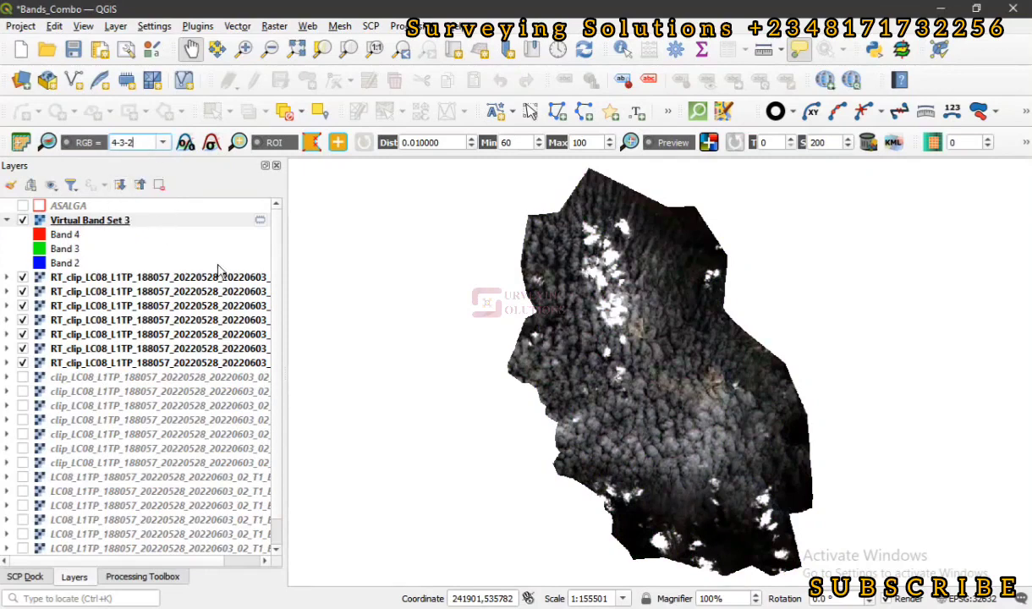
Step: Redisplay the virtual band set with the agriculture combination 6-5-2, followed by the bathymetric combination 4-3-1
{"action": "left_click", "coordinate": [161, 142]}
{"action": "left_click", "coordinate": [126, 187]}
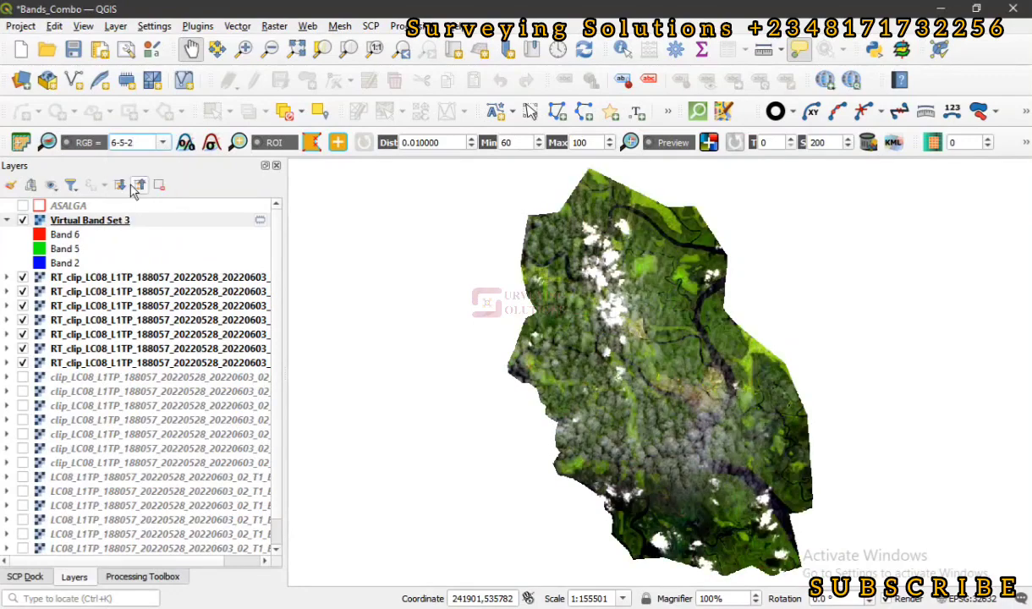
{"action": "left_click", "coordinate": [162, 142]}
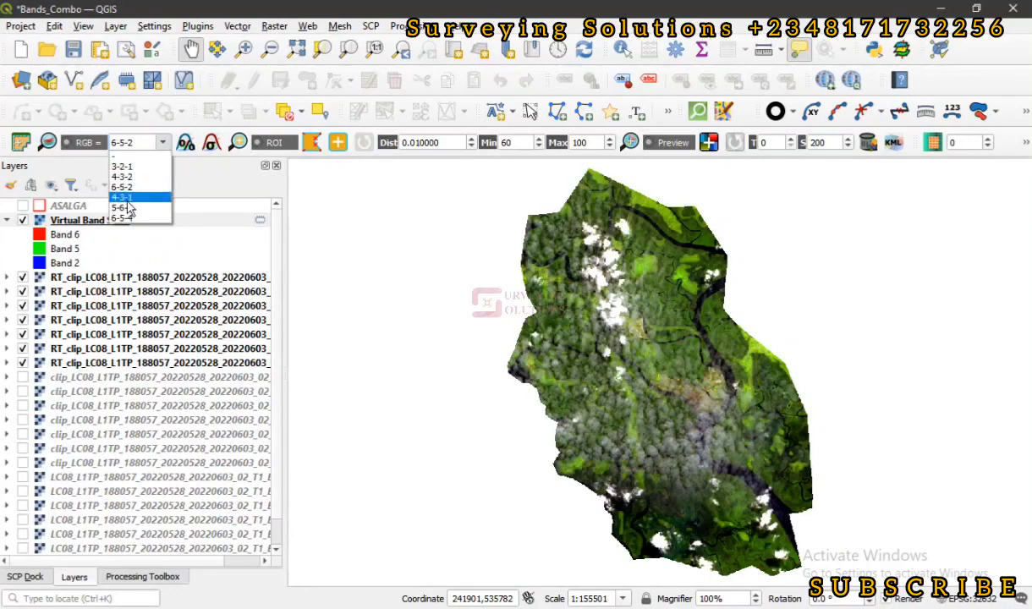
{"action": "left_click", "coordinate": [126, 202]}
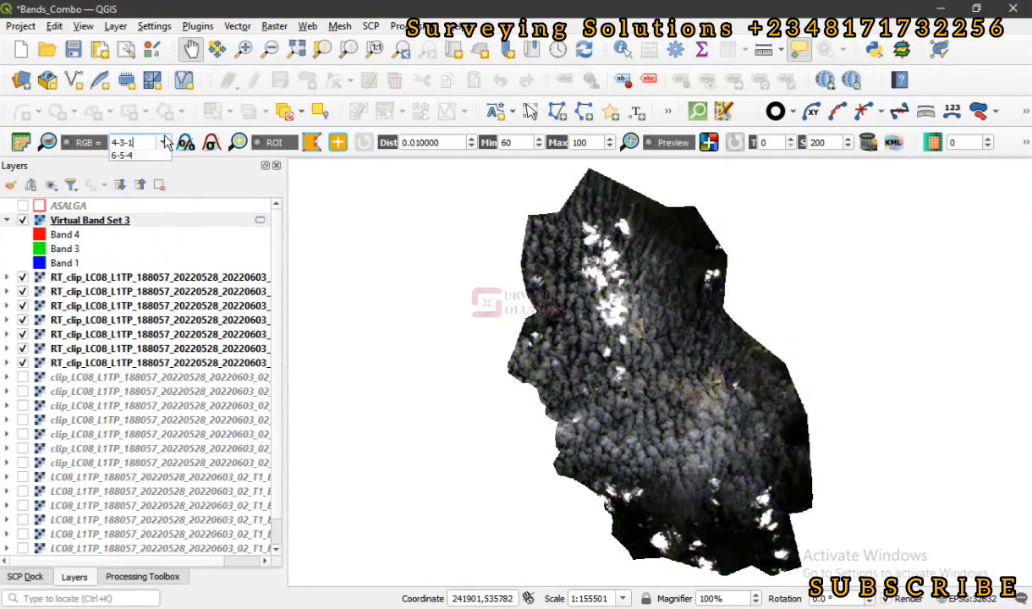
Step: Redisplay the virtual band set with the healthy vegetation combination 5-6-2, and finish on the vegetation analysis combination 6-5-4
{"action": "left_click", "coordinate": [162, 142]}
{"action": "left_click", "coordinate": [131, 219]}
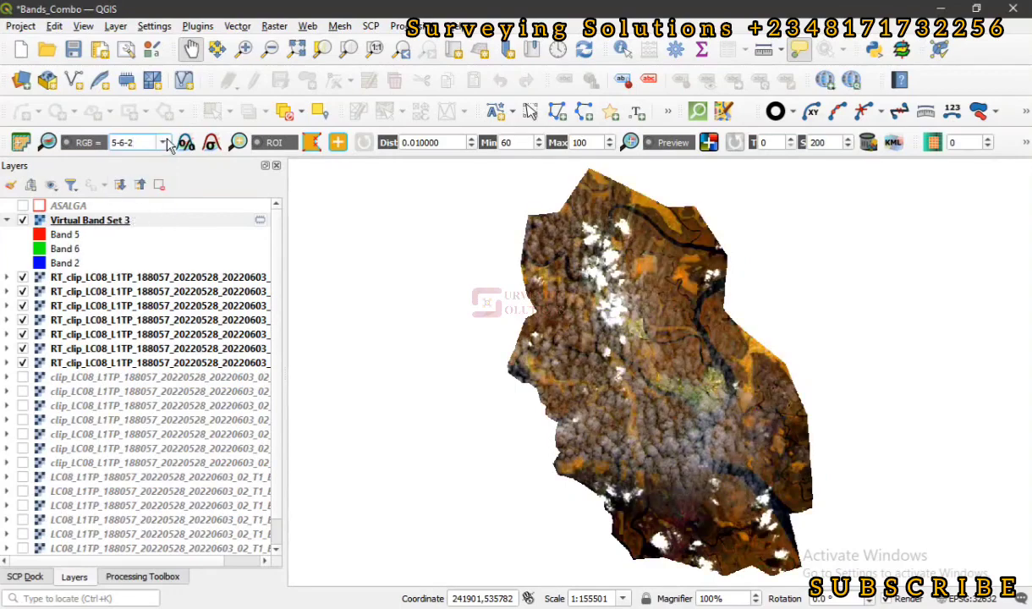
{"action": "left_click", "coordinate": [162, 143]}
{"action": "left_click", "coordinate": [138, 219]}
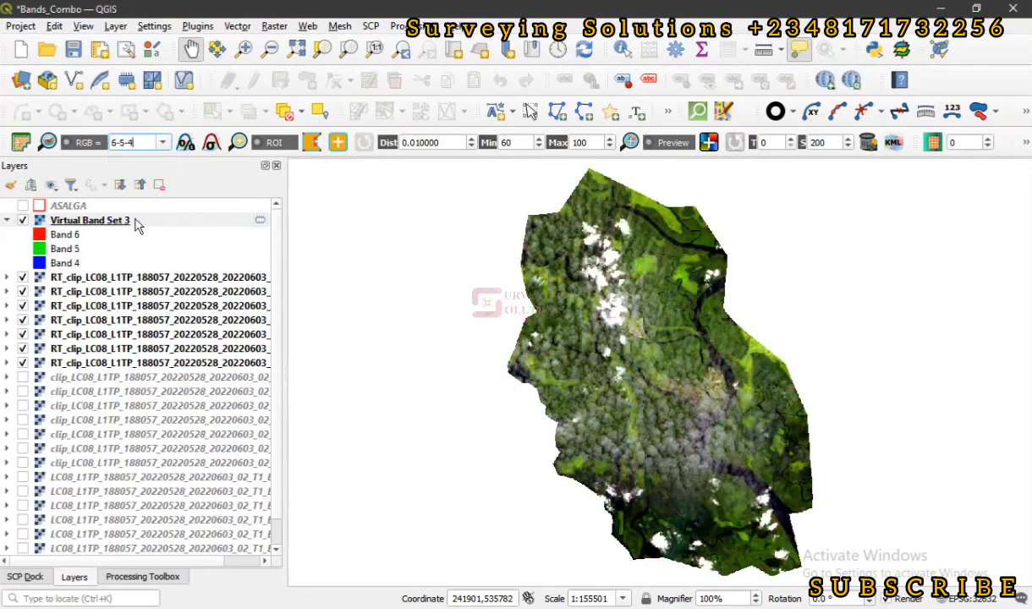